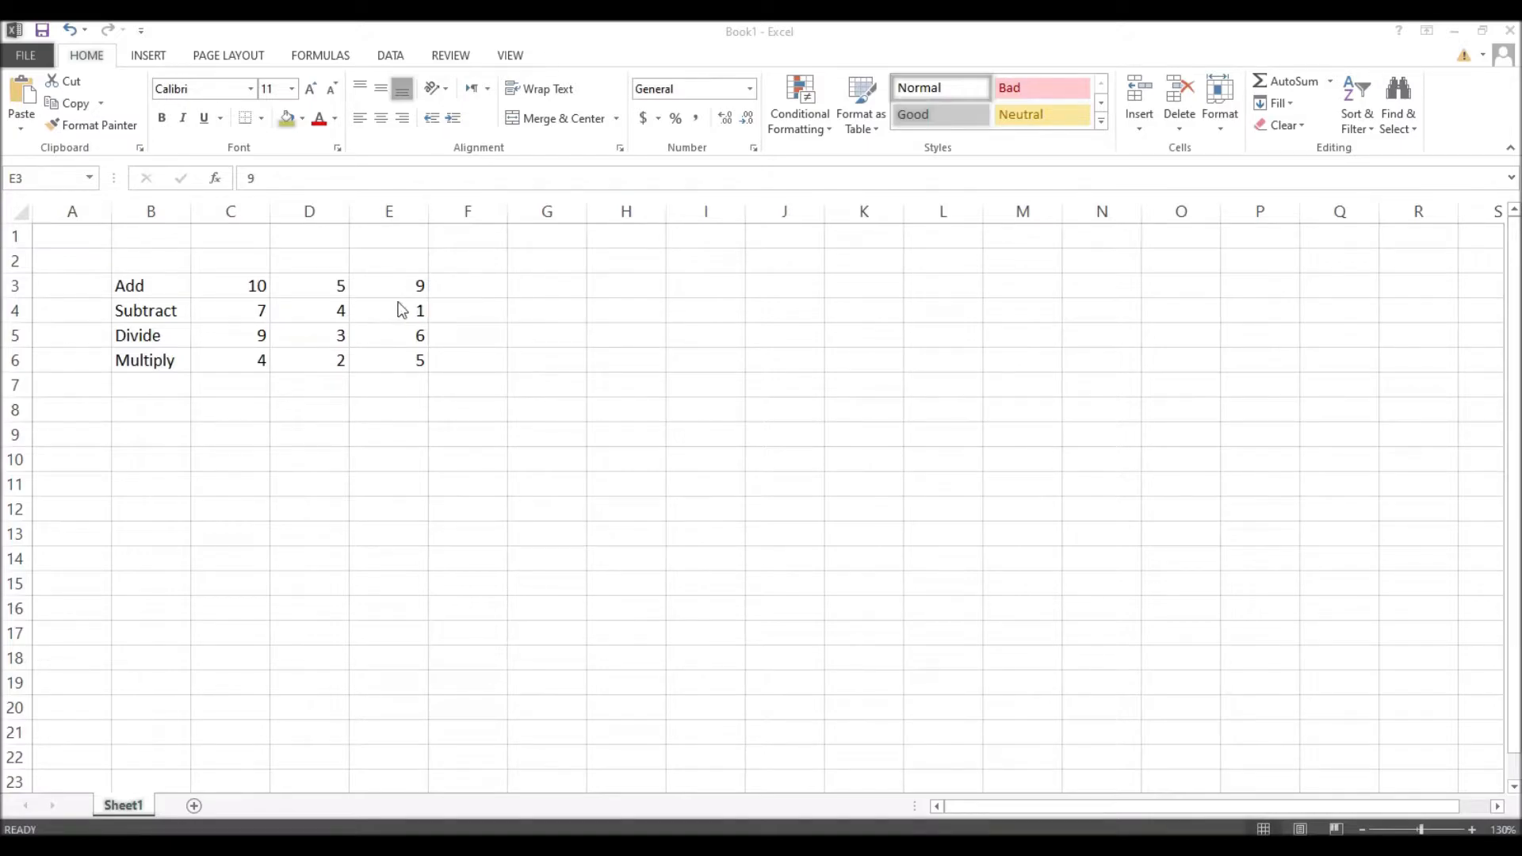
Step: Enter =C3+D3 in F3 to add the Add row's first two numbers, giving 15
{"action": "left_click", "coordinate": [465, 285]}
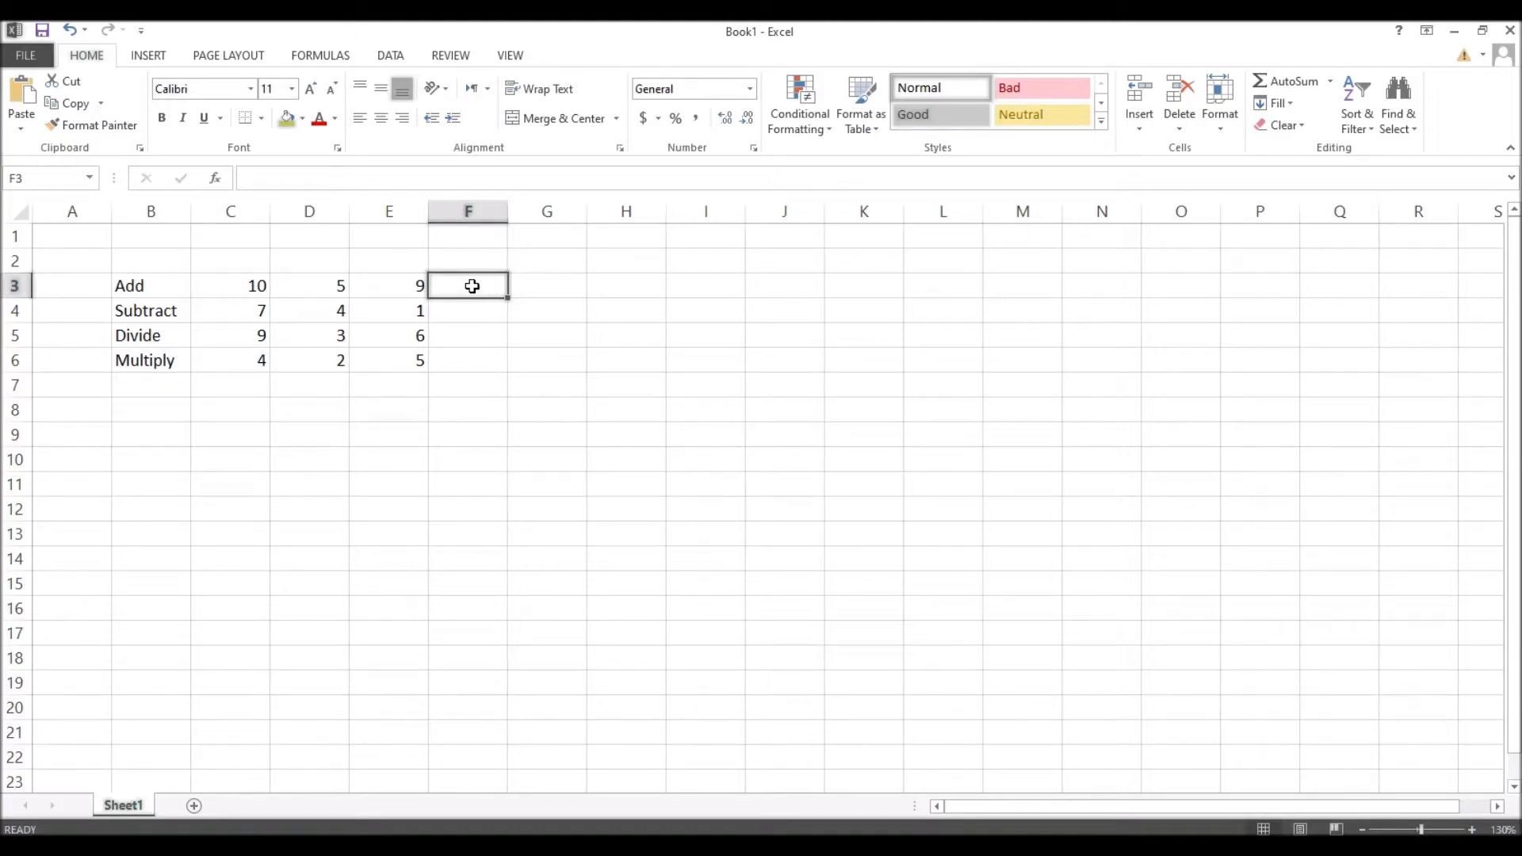
{"action": "type", "text": "="}
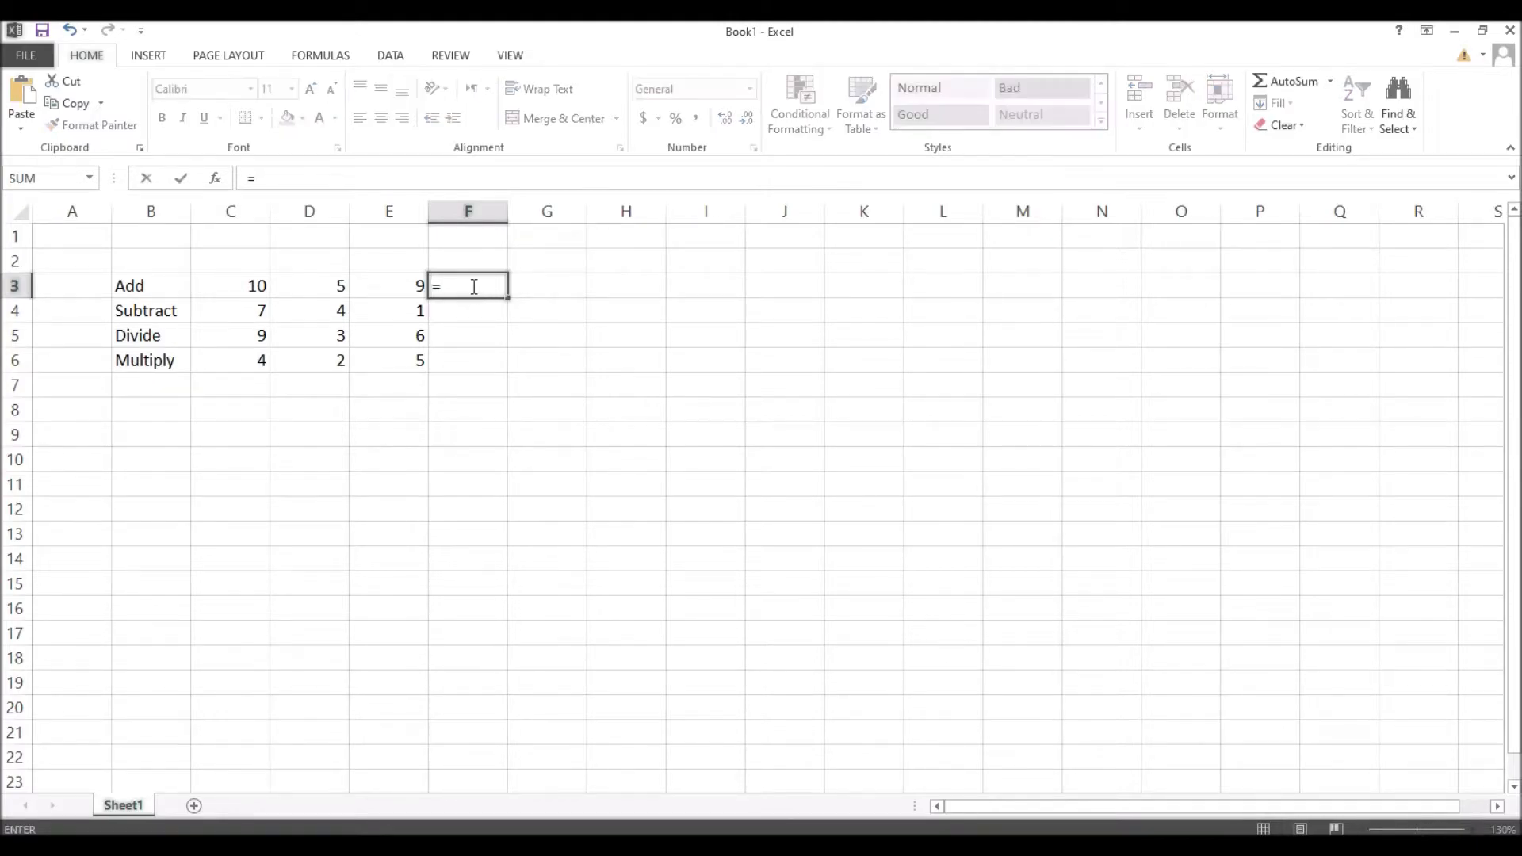
{"action": "type", "text": "C3+D3"}
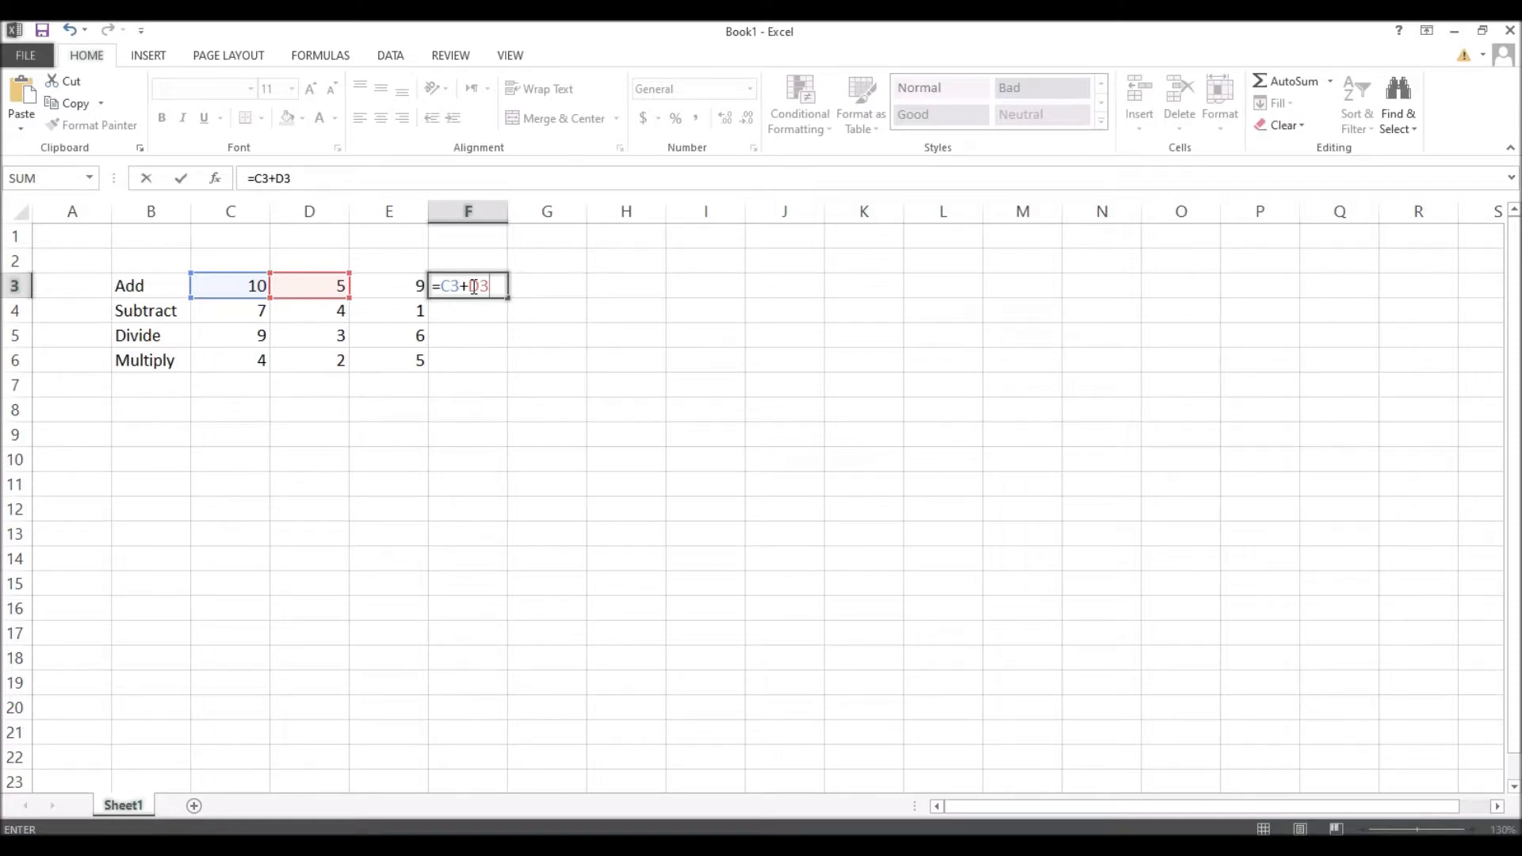
{"action": "key", "text": "ctrl+Return"}
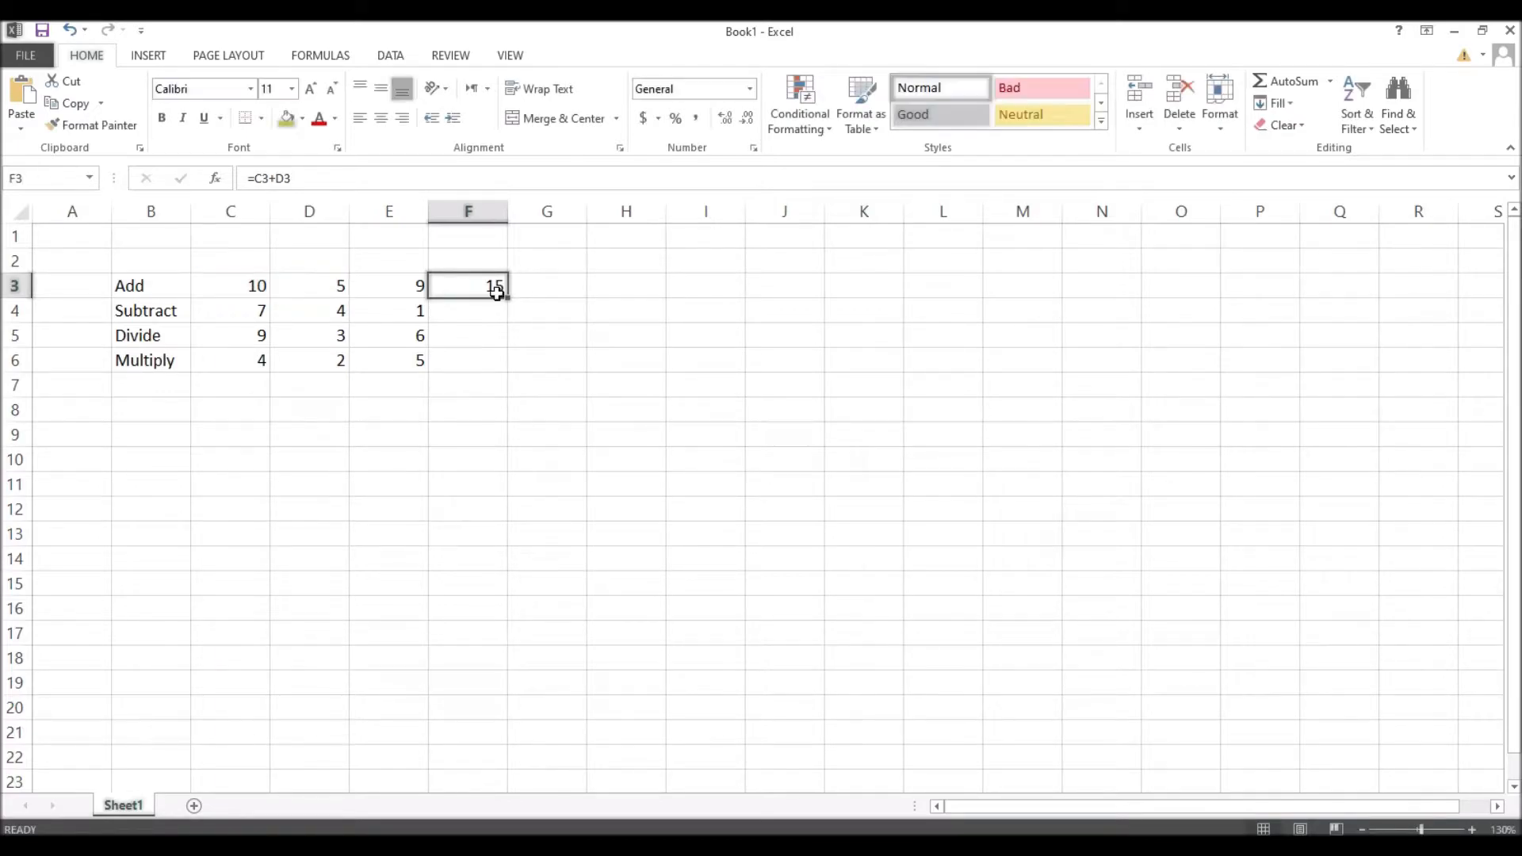
Step: Build =C3+D3+E3 in G3 by pointing at the three Add-row cells, giving 24
{"action": "left_click", "coordinate": [548, 288]}
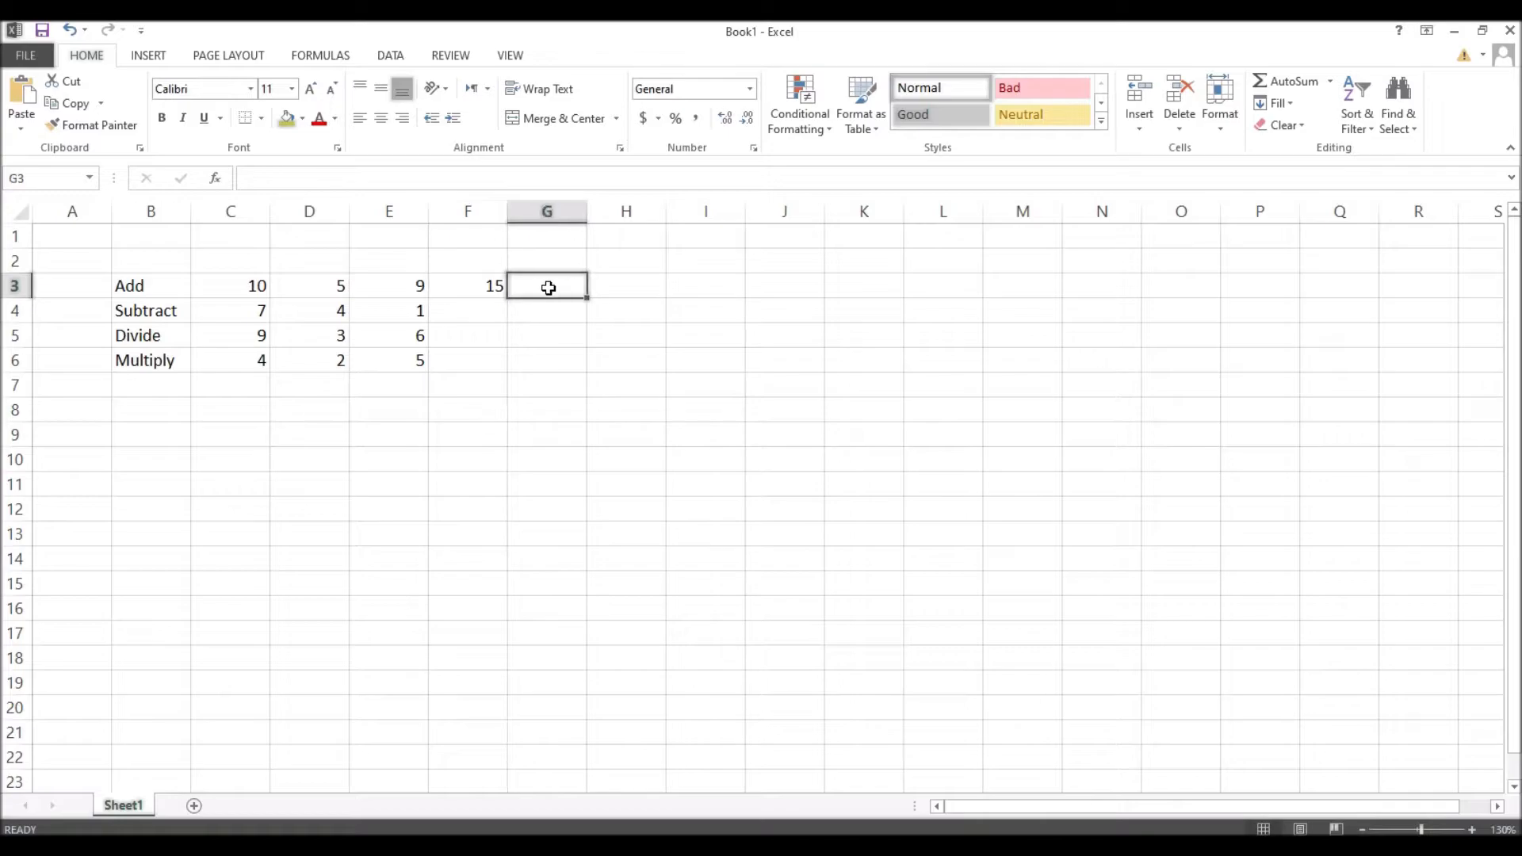
{"action": "type", "text": "="}
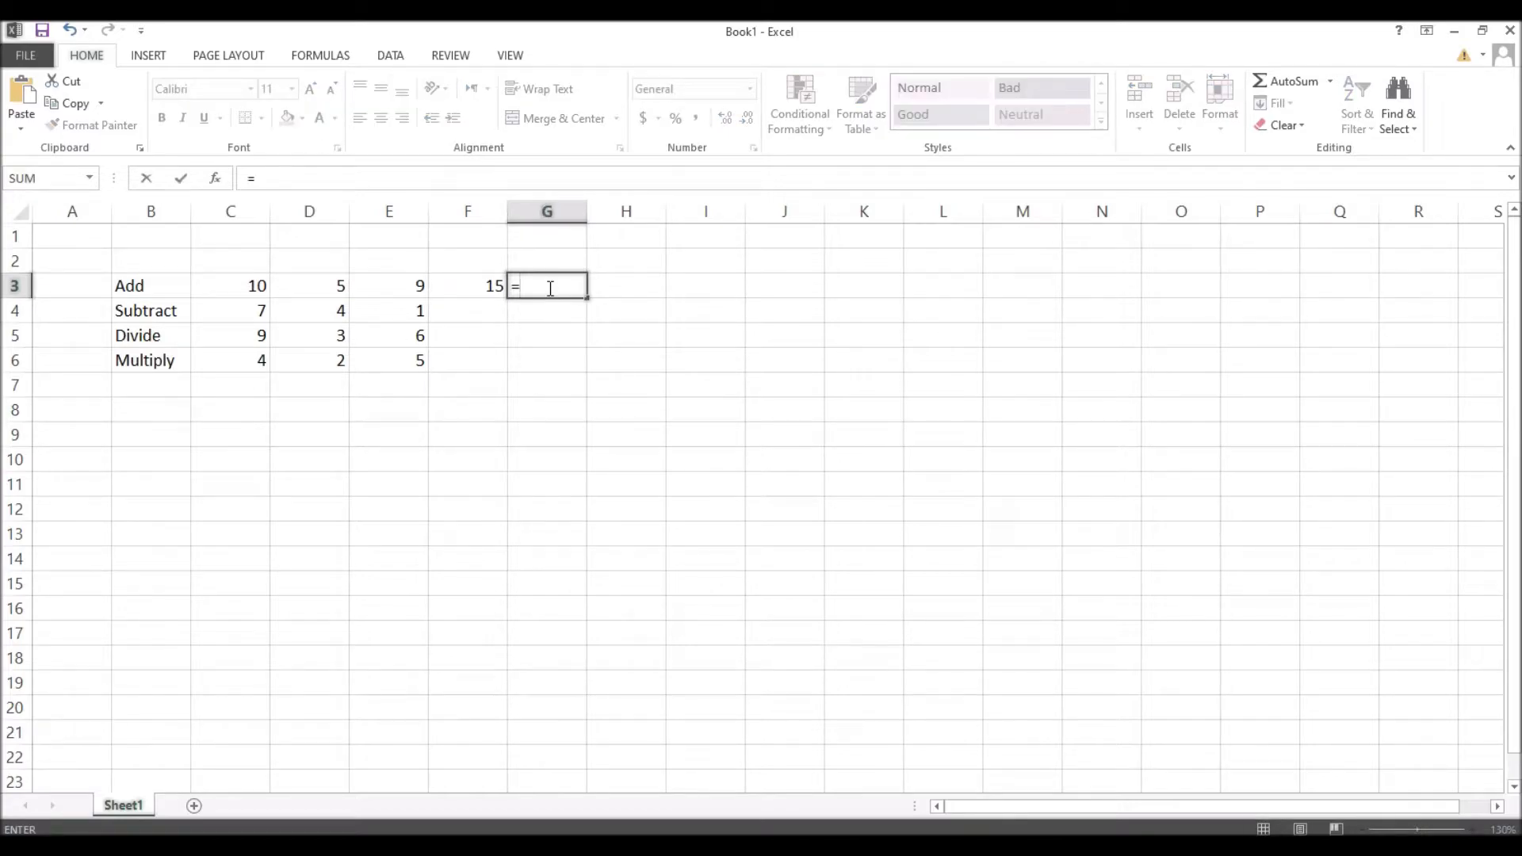
{"action": "left_click", "coordinate": [245, 288]}
{"action": "type", "text": "+"}
{"action": "left_click", "coordinate": [325, 283]}
{"action": "type", "text": "+"}
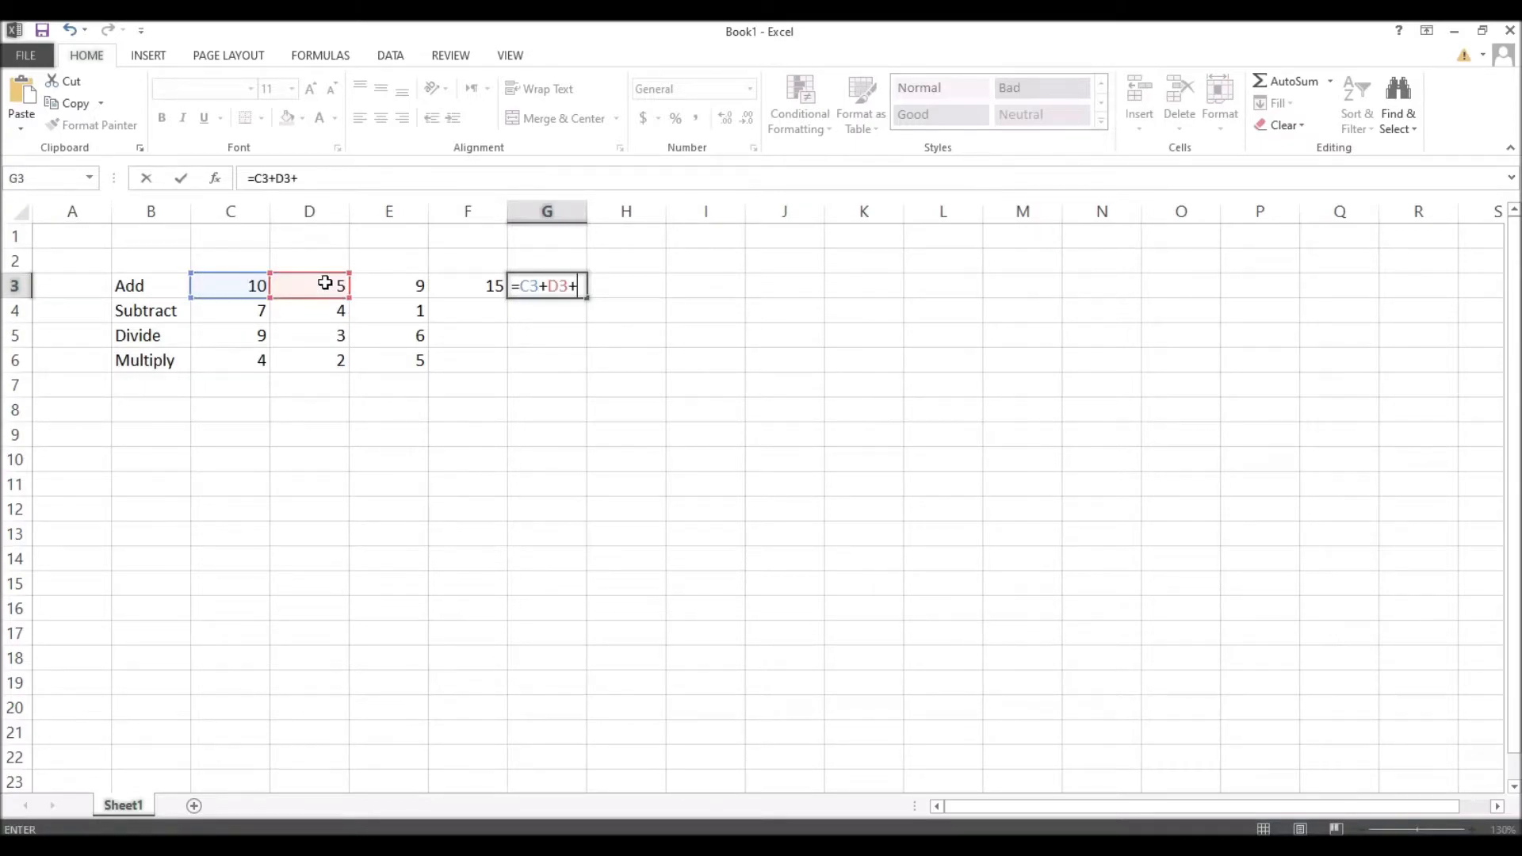
{"action": "left_click", "coordinate": [392, 286]}
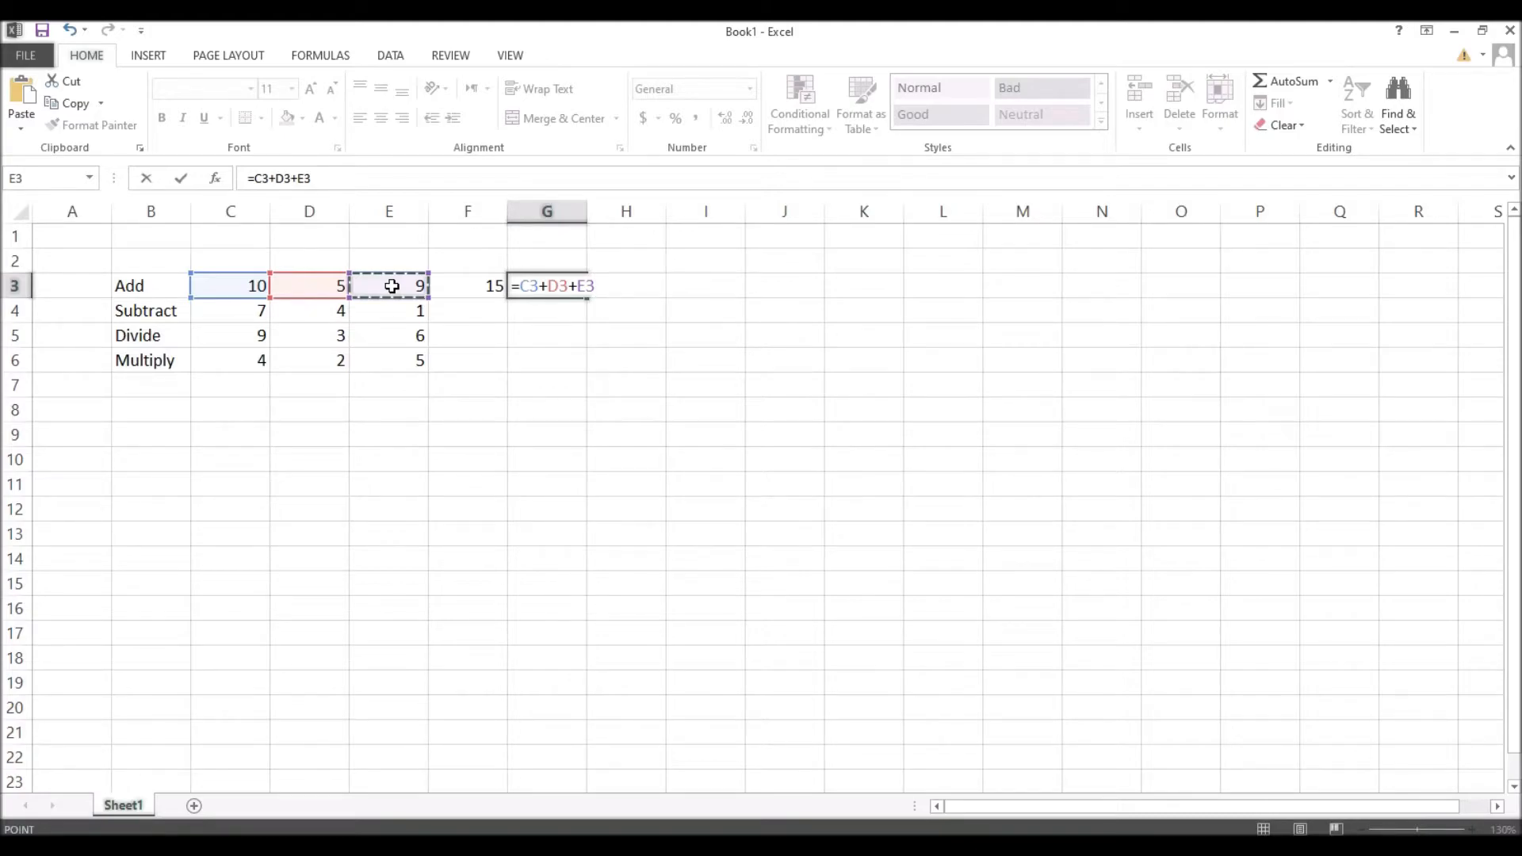
{"action": "key", "text": "Return"}
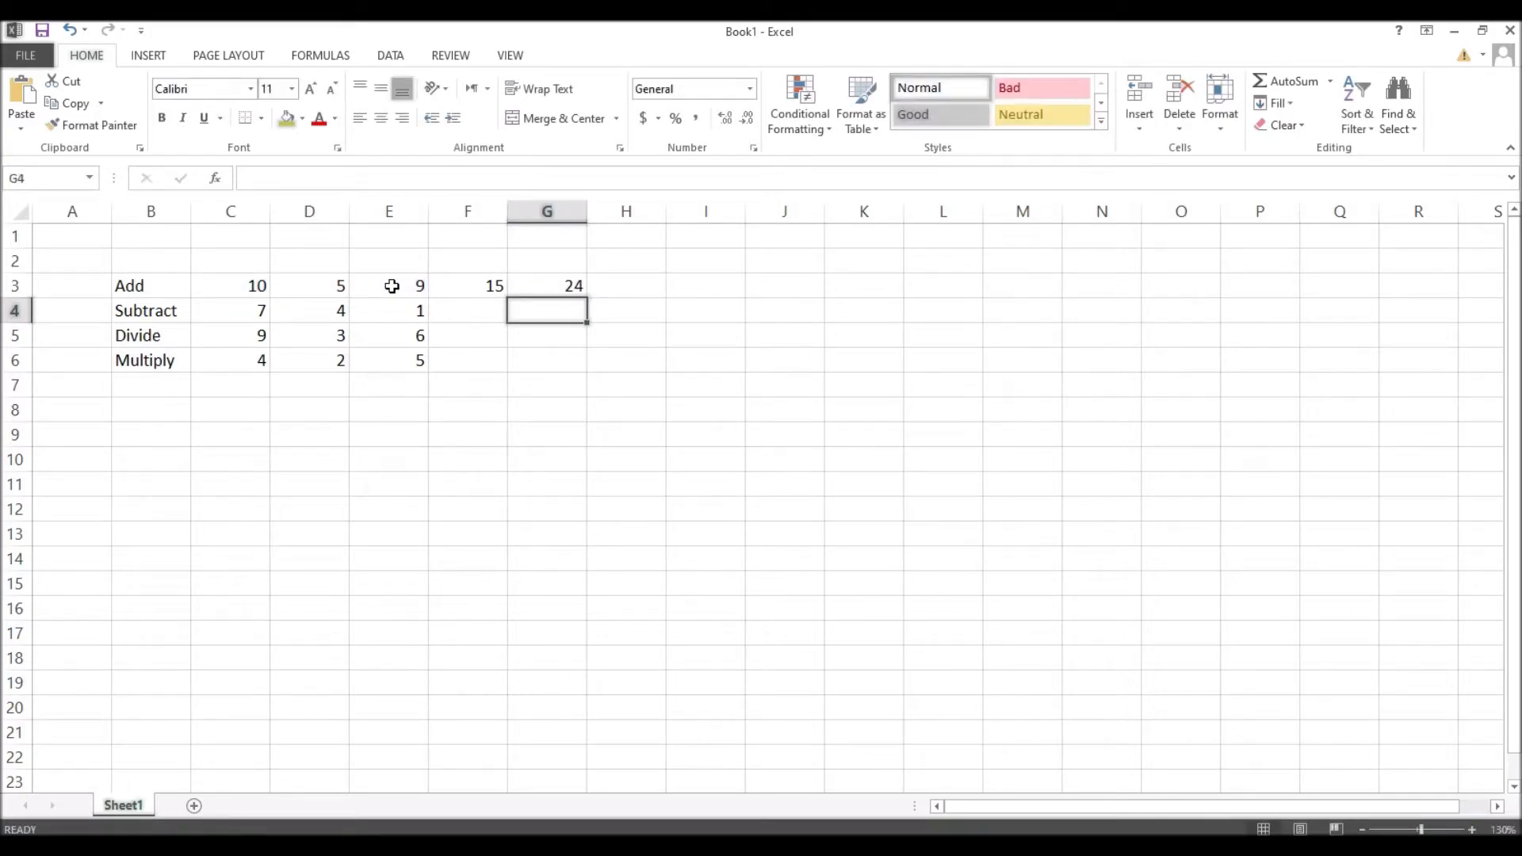
{"action": "left_click", "coordinate": [623, 286]}
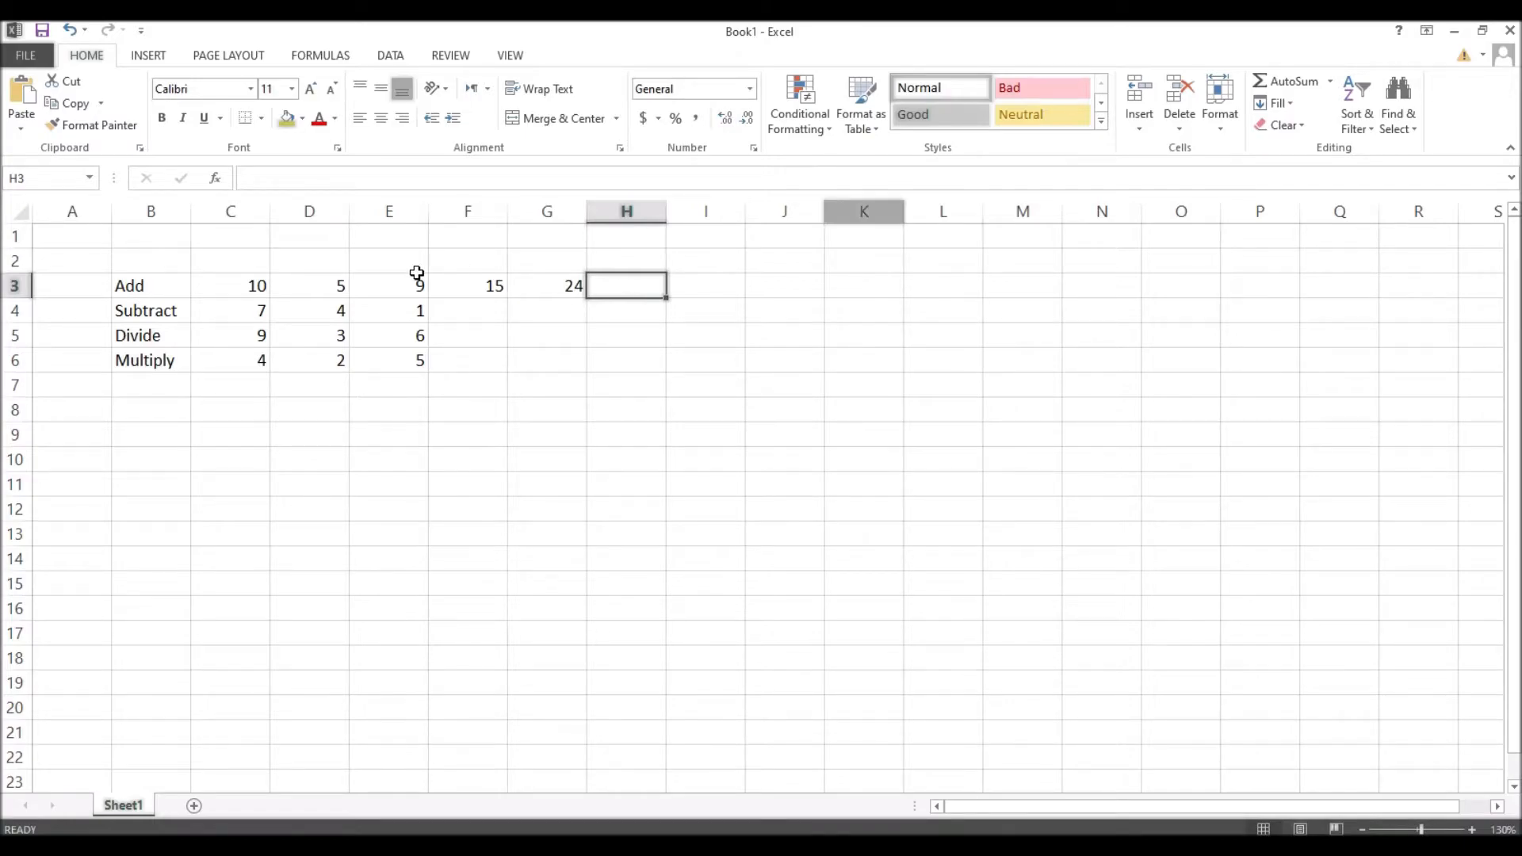
Step: Enter =sum(C3:G3) in H3 to total the Add row as 63
{"action": "left_click_drag", "start_coordinate": [210, 277], "coordinate": [560, 293]}
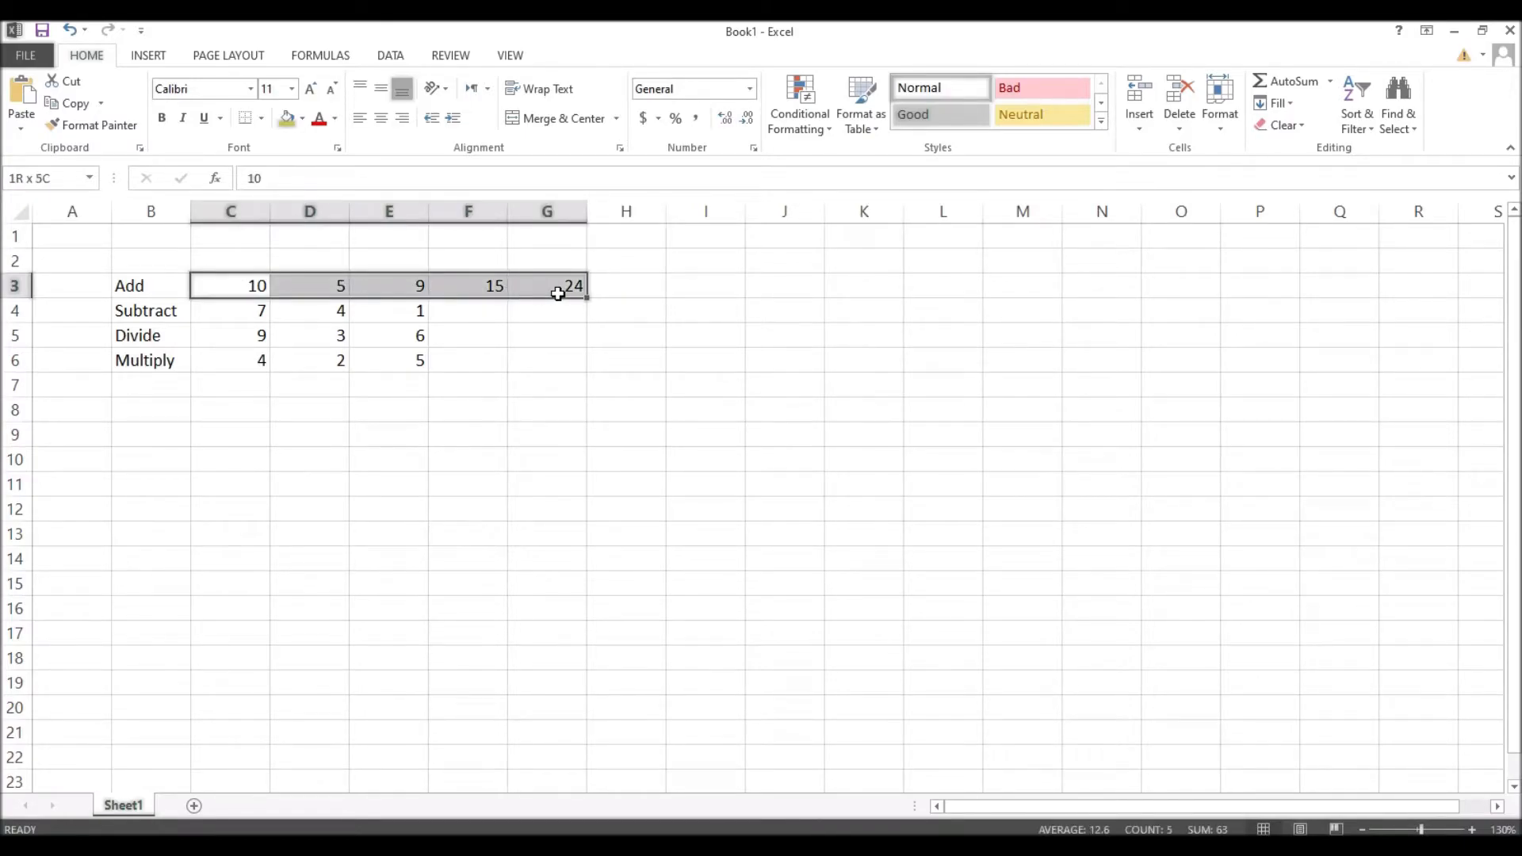
{"action": "left_click", "coordinate": [639, 285]}
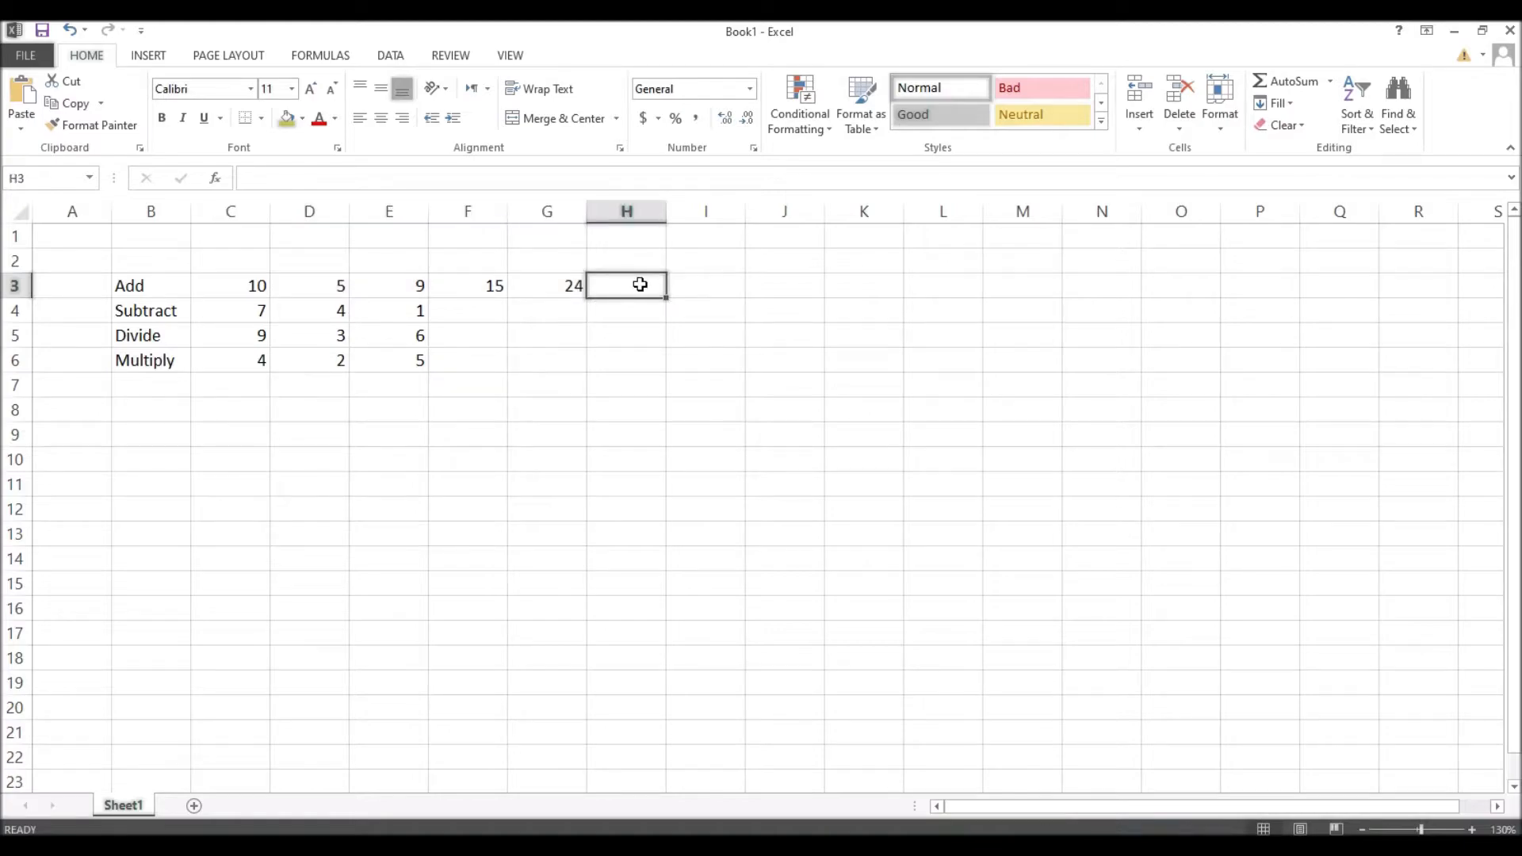
{"action": "type", "text": "="}
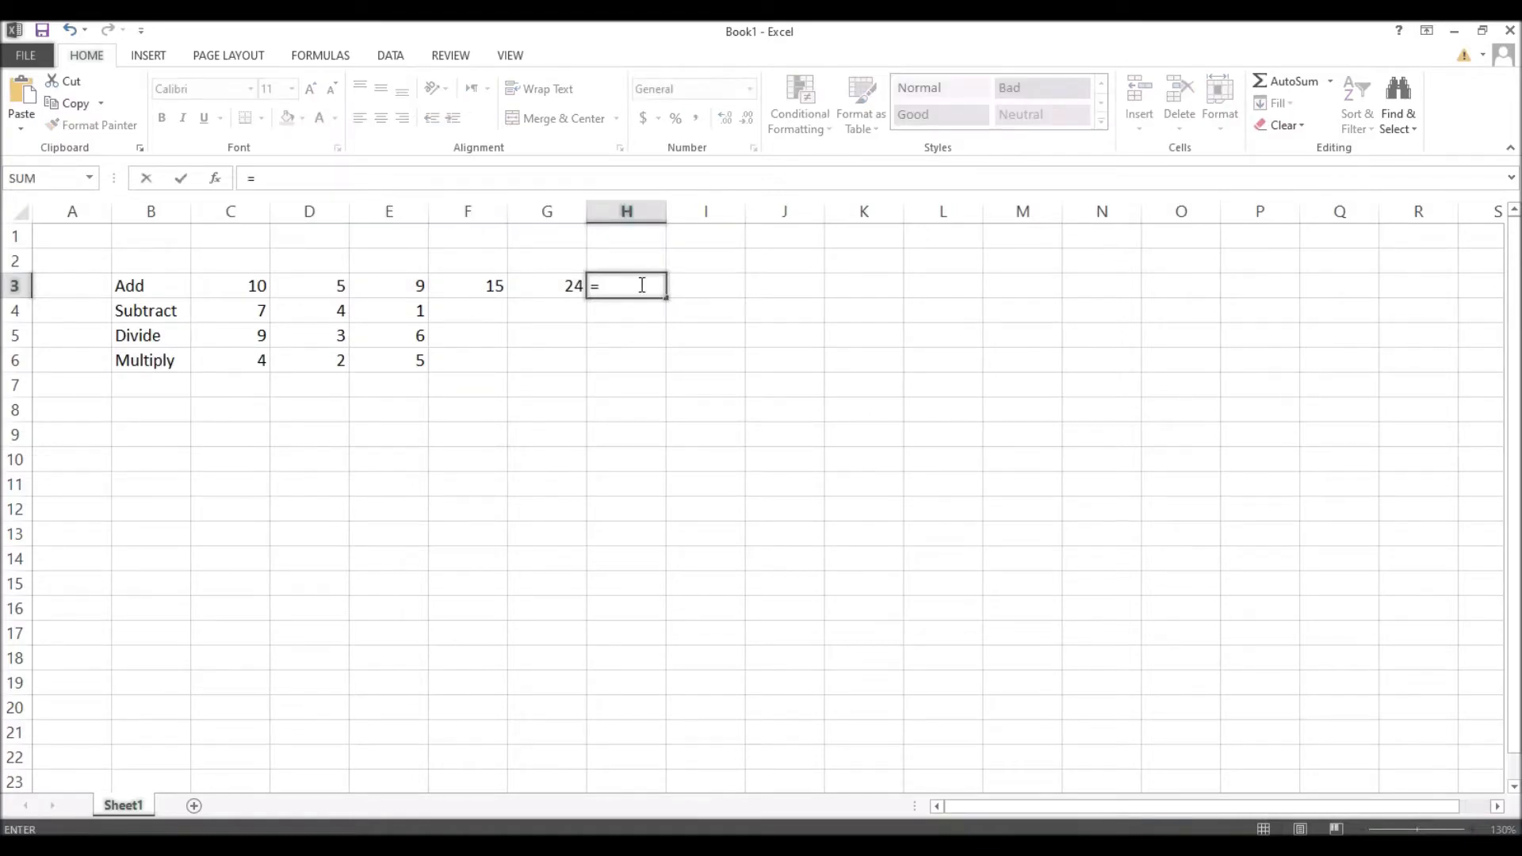
{"action": "type", "text": "sum("}
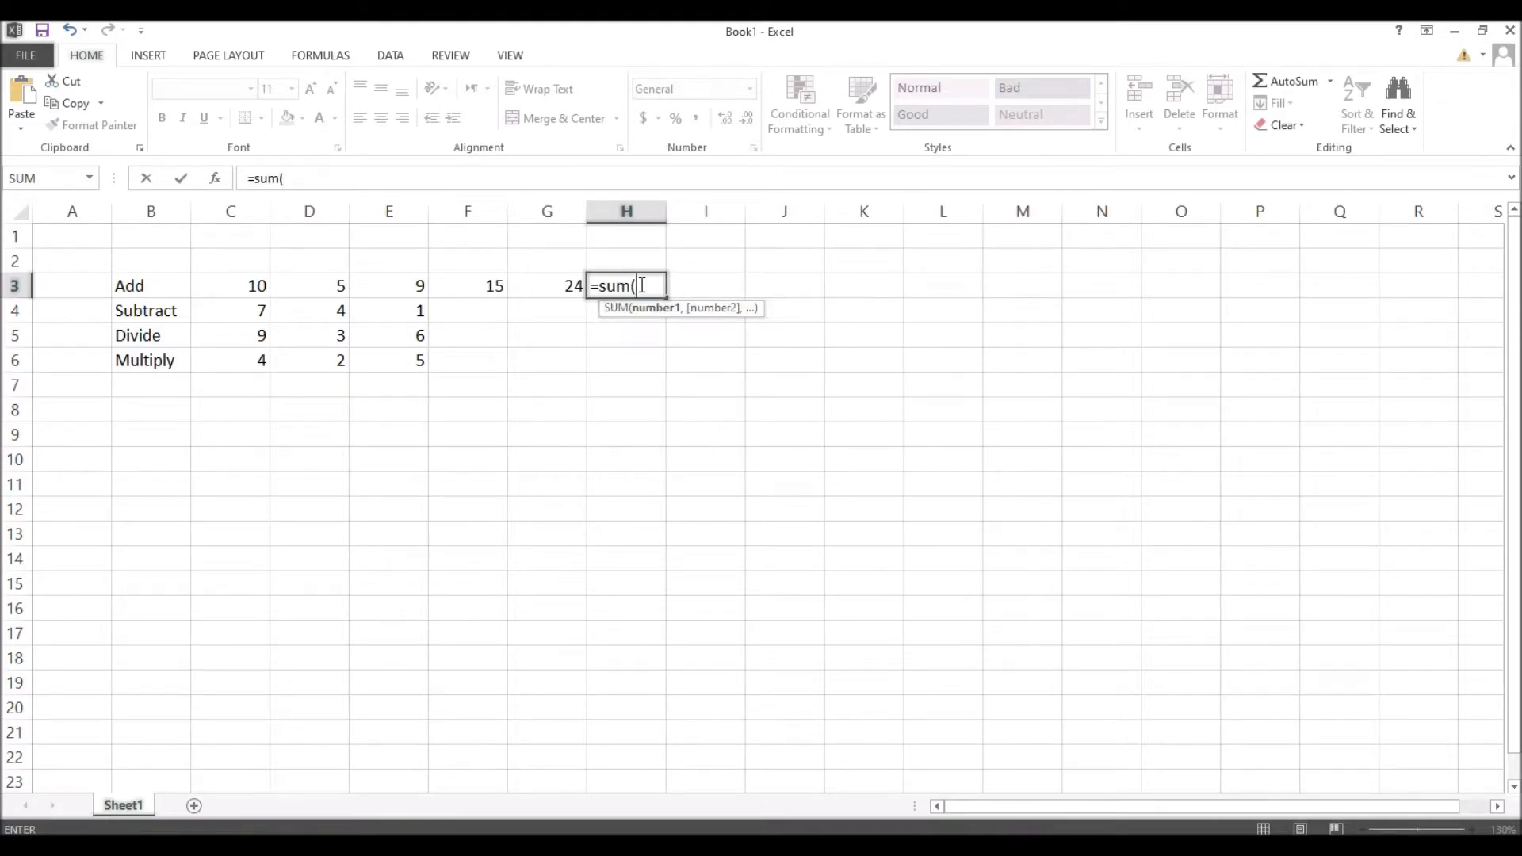
{"action": "type", "text": "C3"}
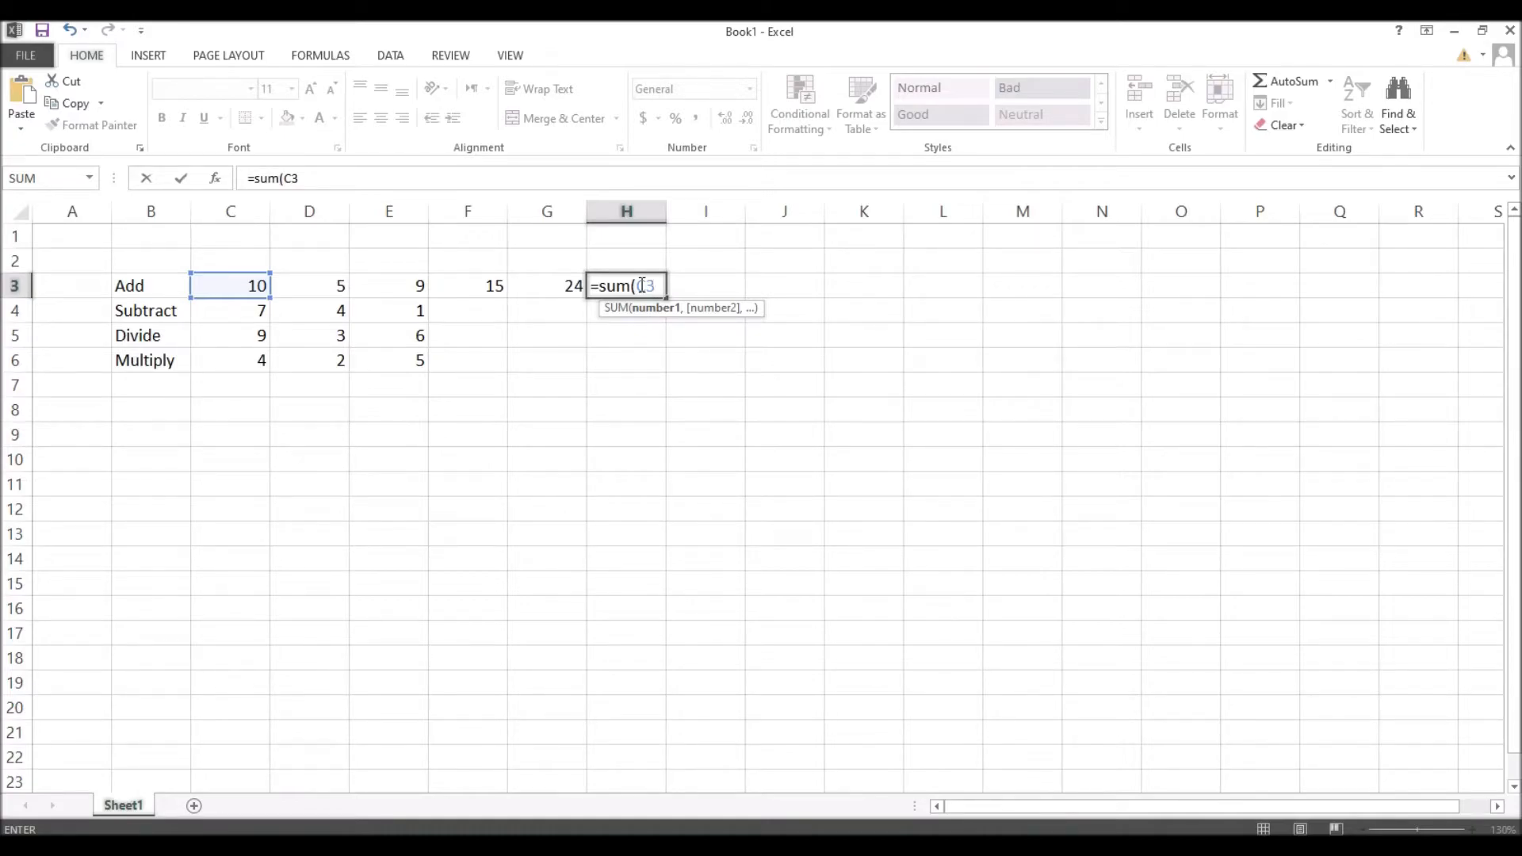
{"action": "type", "text": ":G3)"}
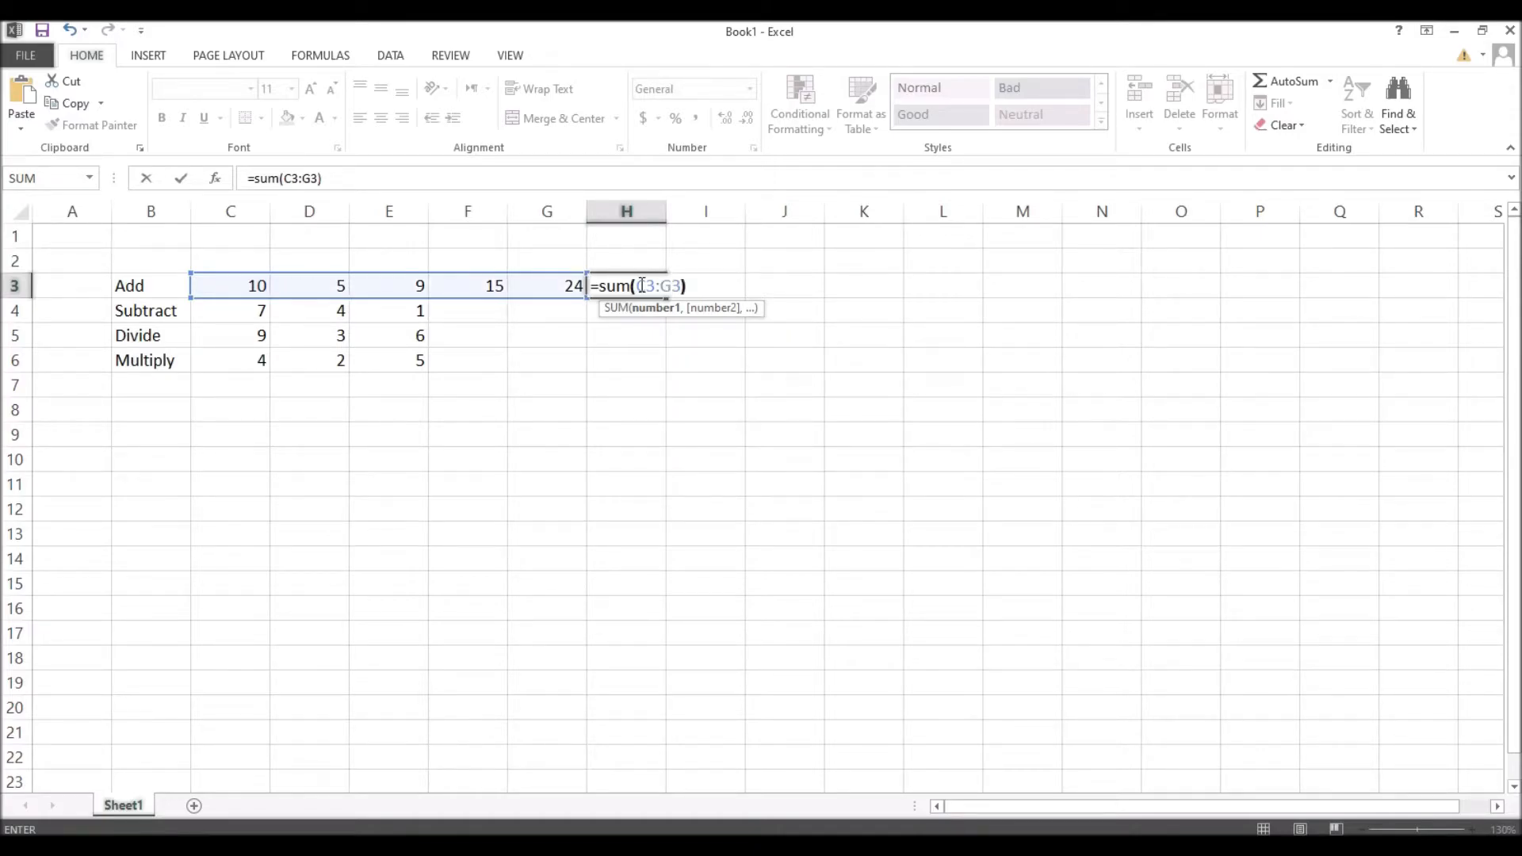
{"action": "key", "text": "Return"}
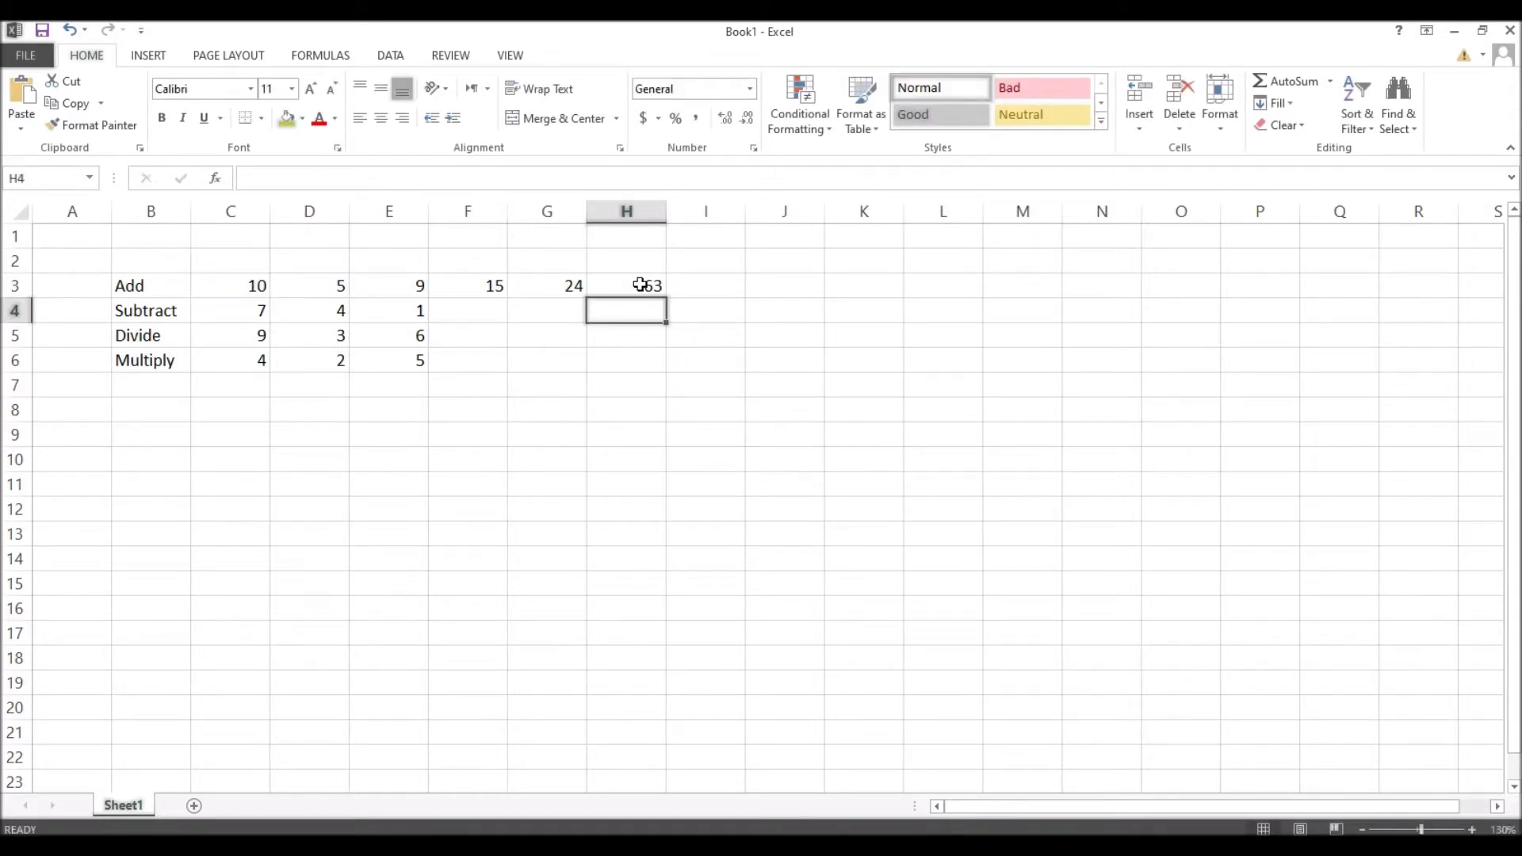
Step: Use AutoSum in I3 over the range C3:H3, giving 126
{"action": "key", "text": "Up"}
{"action": "key", "text": "Right"}
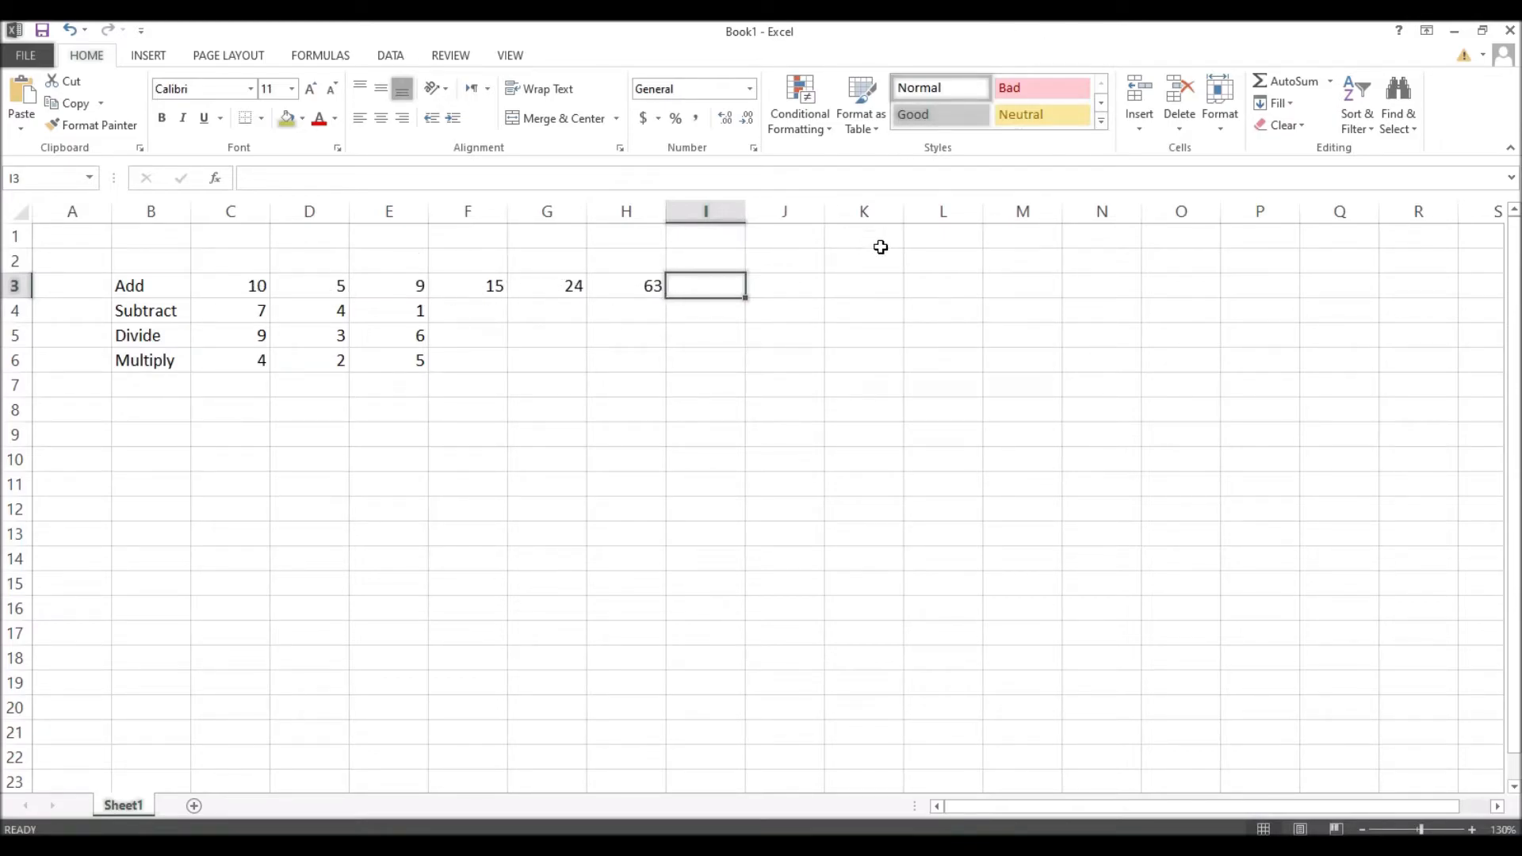
{"action": "left_click", "coordinate": [1287, 84]}
{"action": "left_click", "coordinate": [226, 287]}
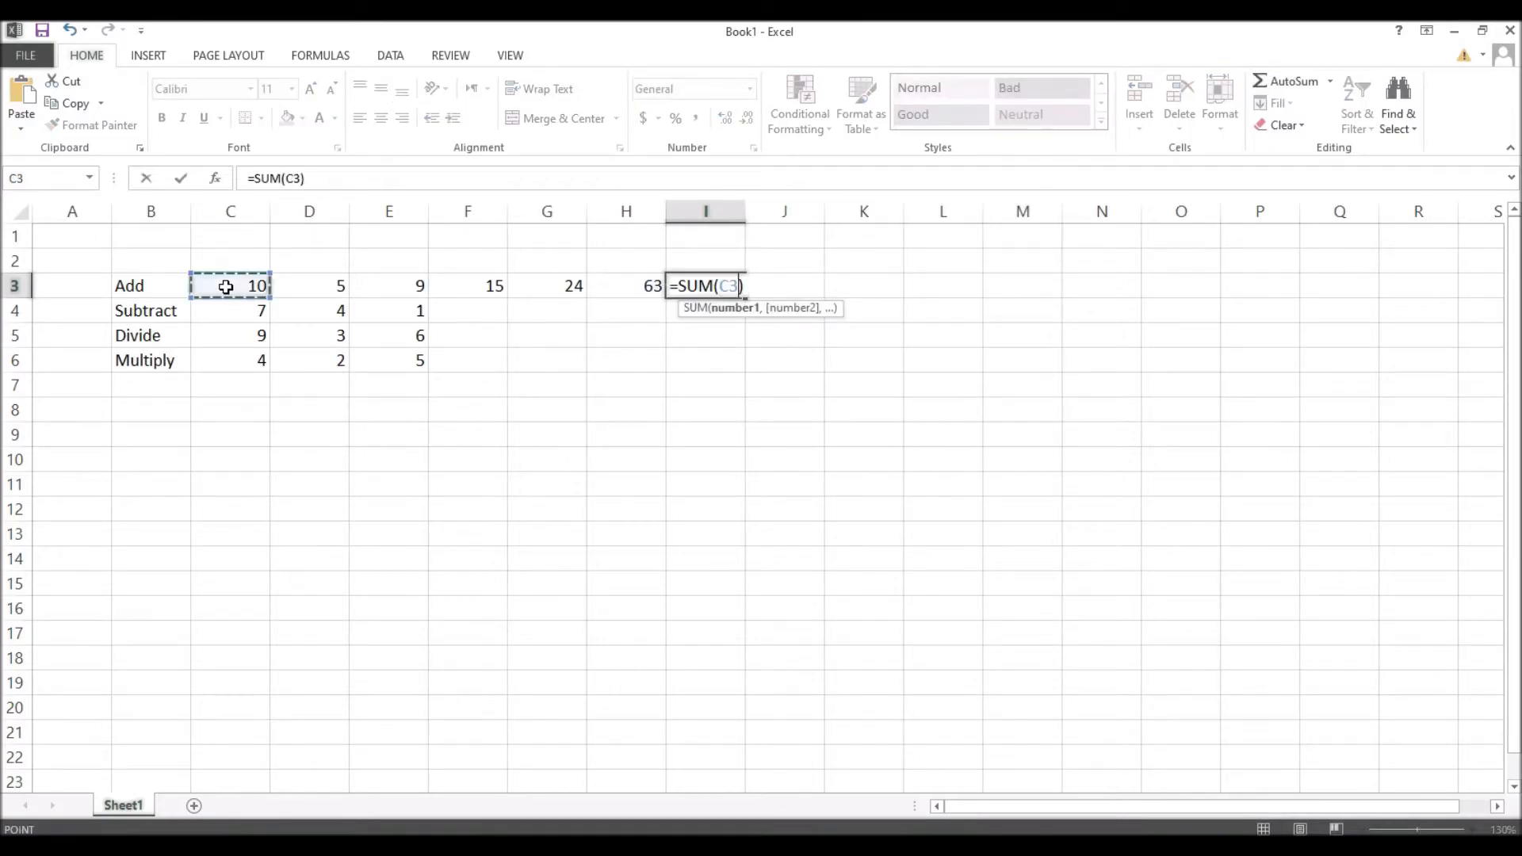
{"action": "left_click_drag", "start_coordinate": [225, 287], "coordinate": [637, 289]}
{"action": "key", "text": "Return"}
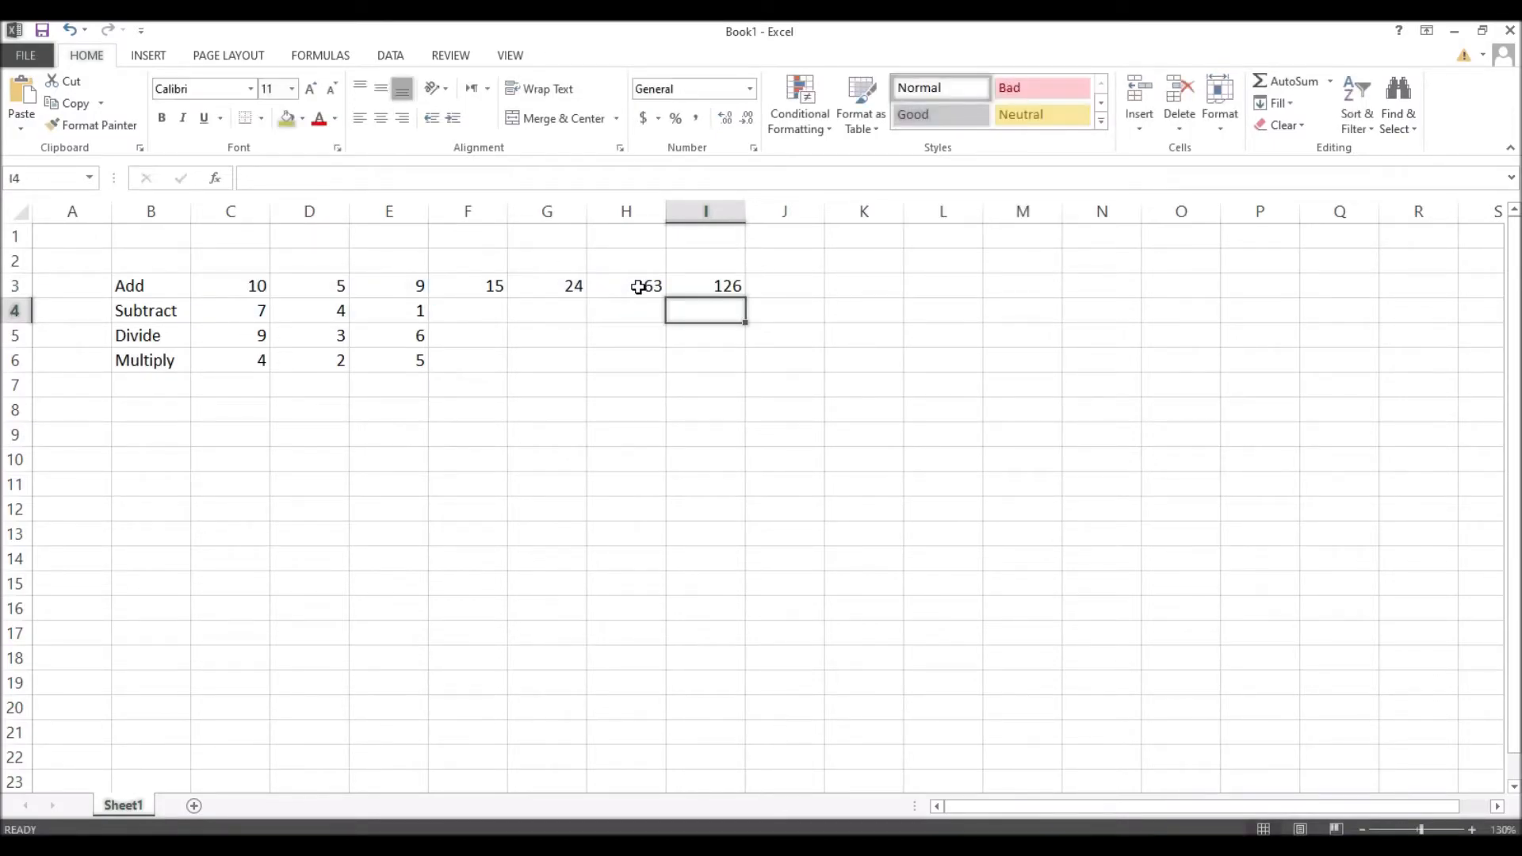
{"action": "key", "text": "Up"}
{"action": "key", "text": "Right"}
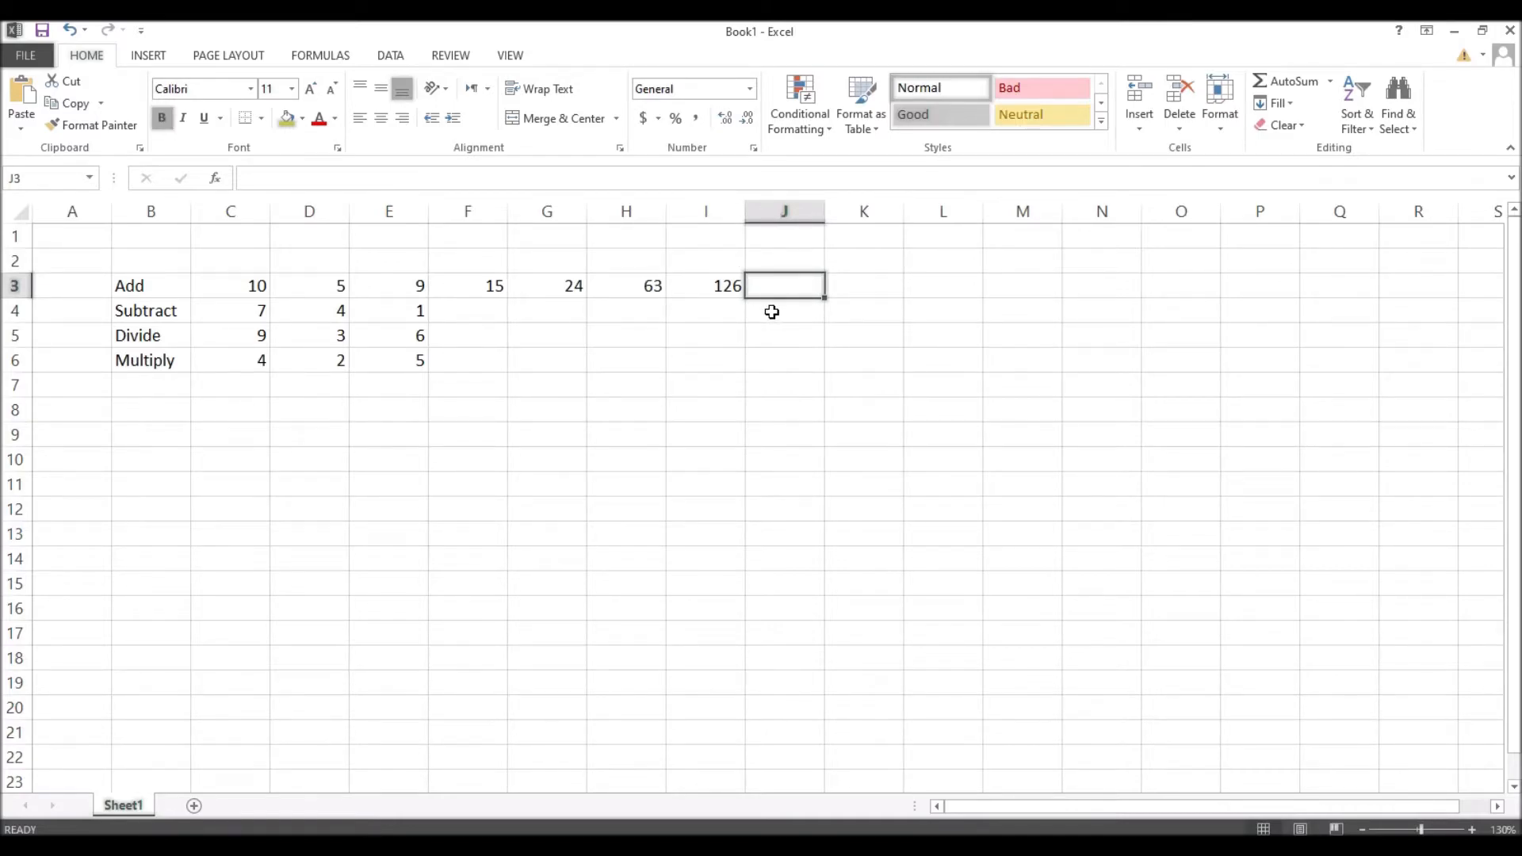
Step: Add a Quick Analysis row Sum of C3:I3, placing =SUM(C3:I3) in J3 showing 252
{"action": "key", "text": "Down"}
{"action": "key", "text": "Right"}
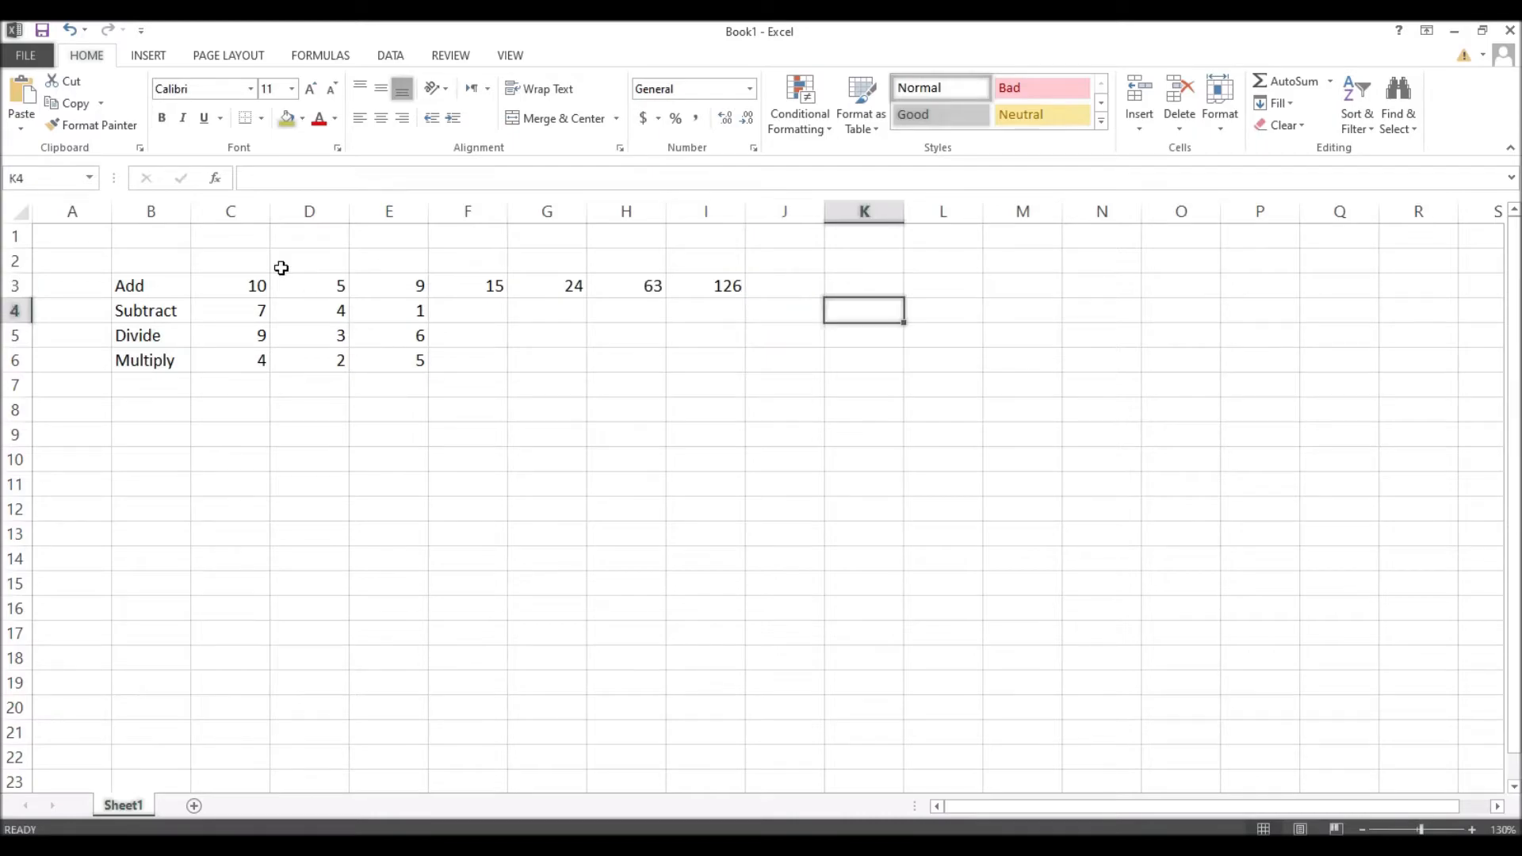
{"action": "left_click_drag", "start_coordinate": [235, 286], "coordinate": [712, 284]}
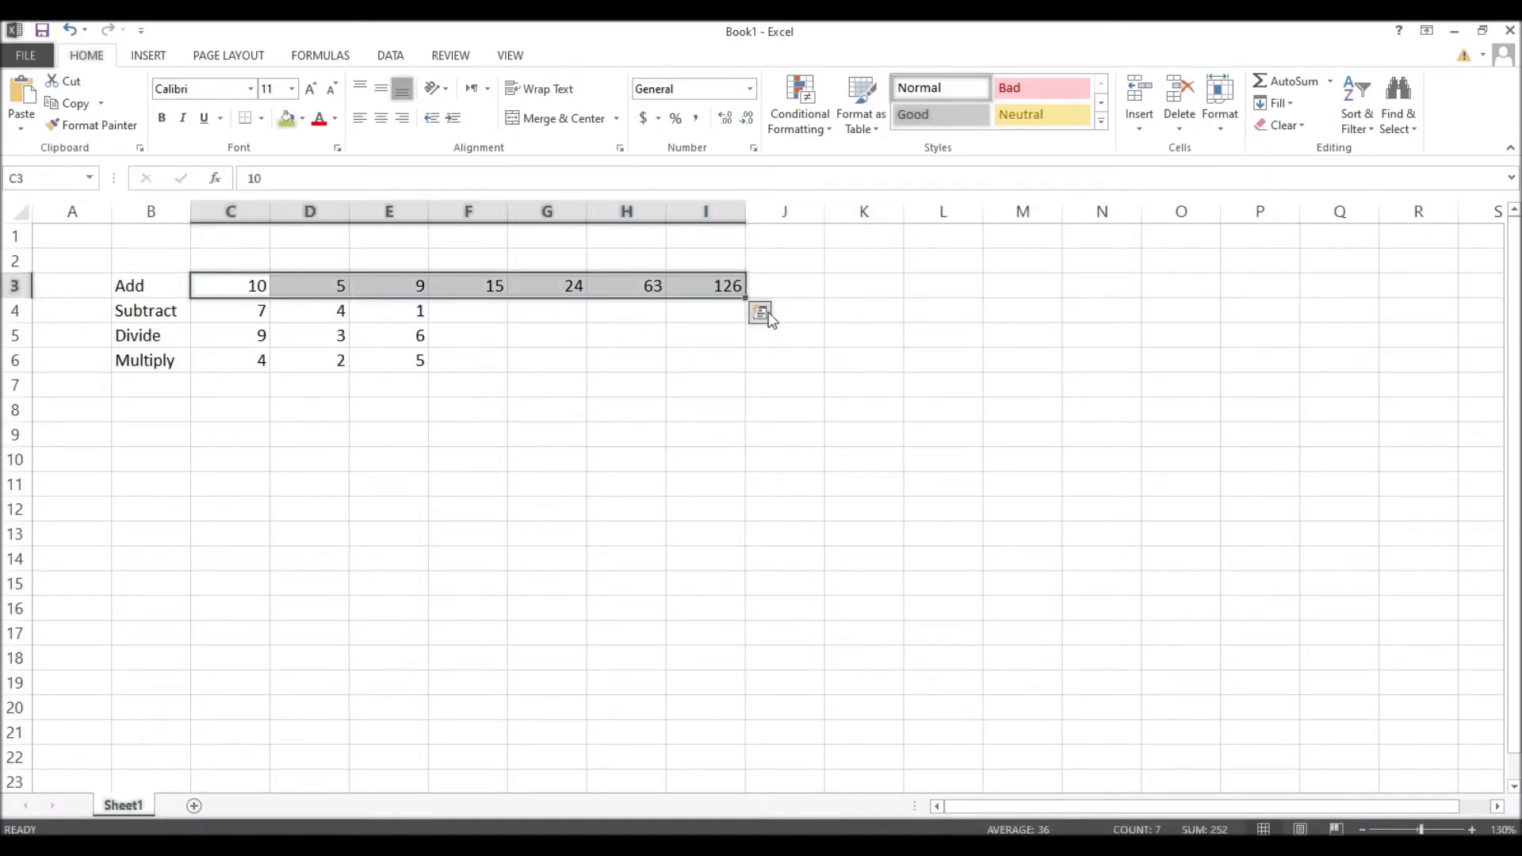
{"action": "left_click", "coordinate": [761, 313]}
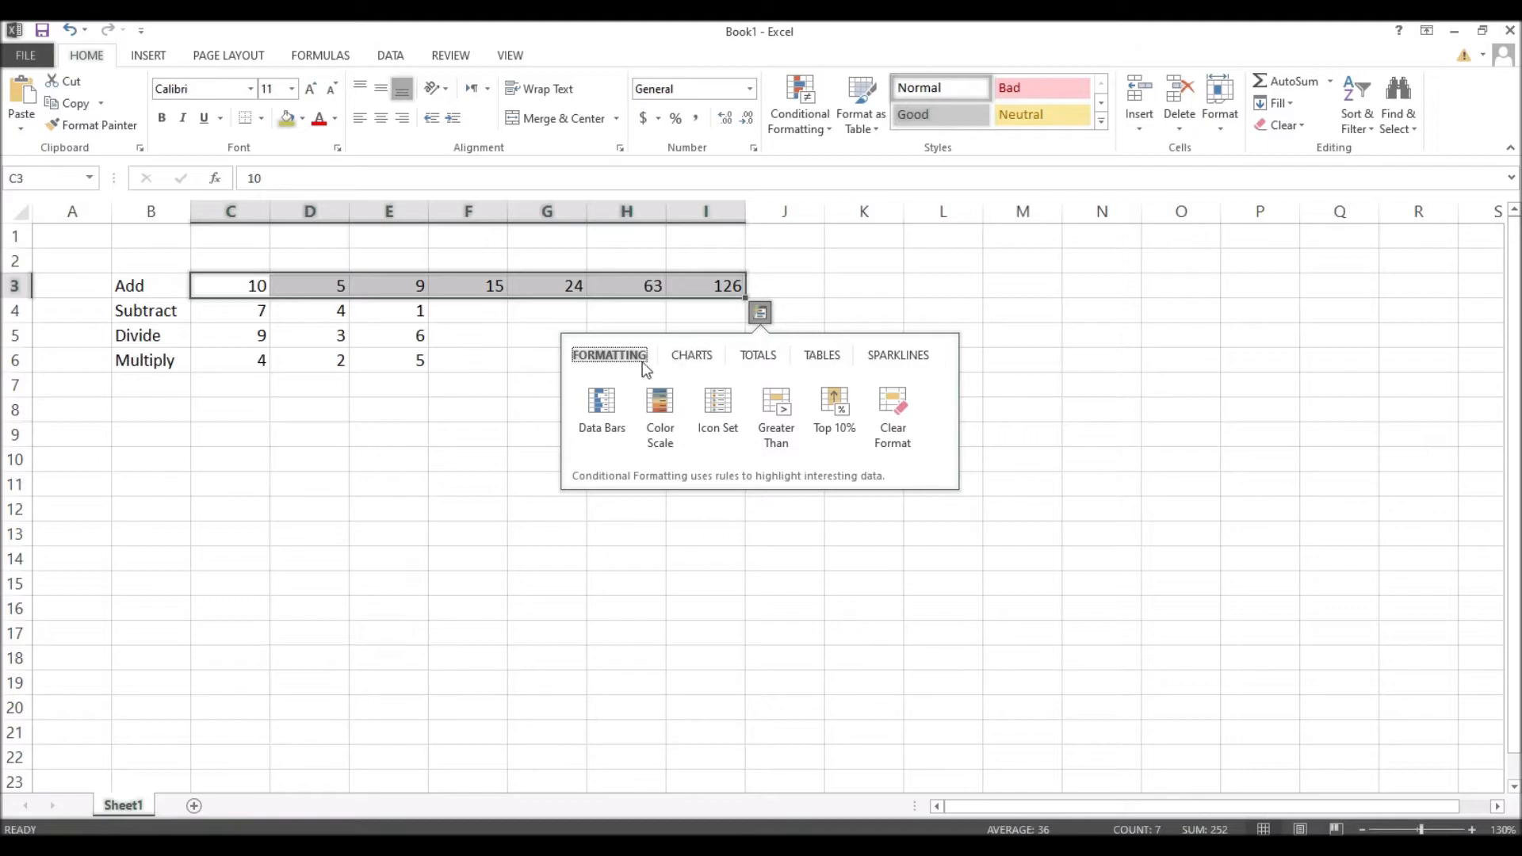
{"action": "left_click", "coordinate": [759, 357]}
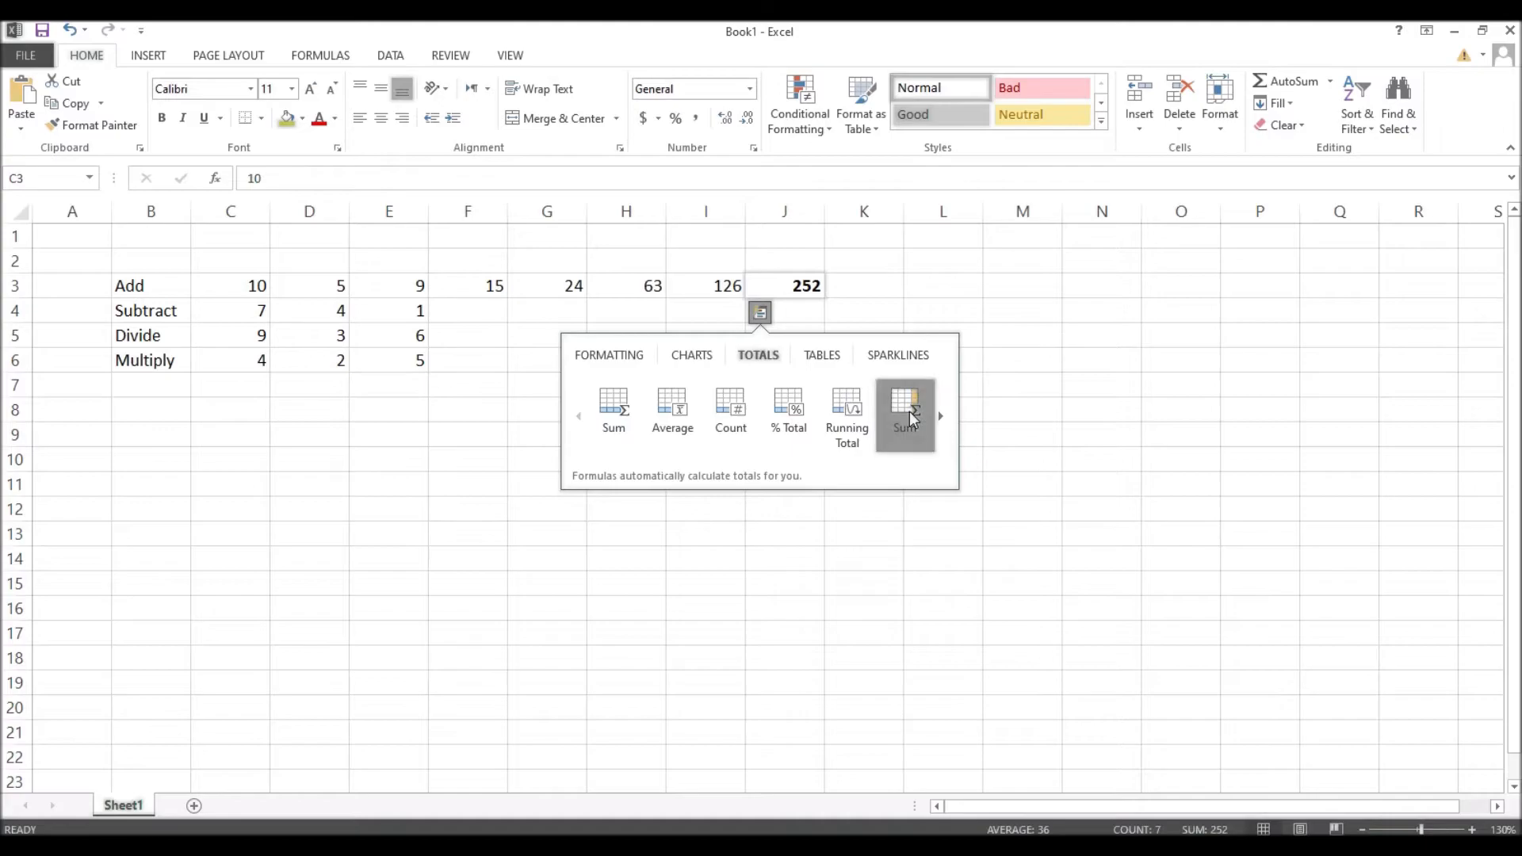
{"action": "left_click", "coordinate": [910, 412]}
{"action": "key", "text": "Tab"}
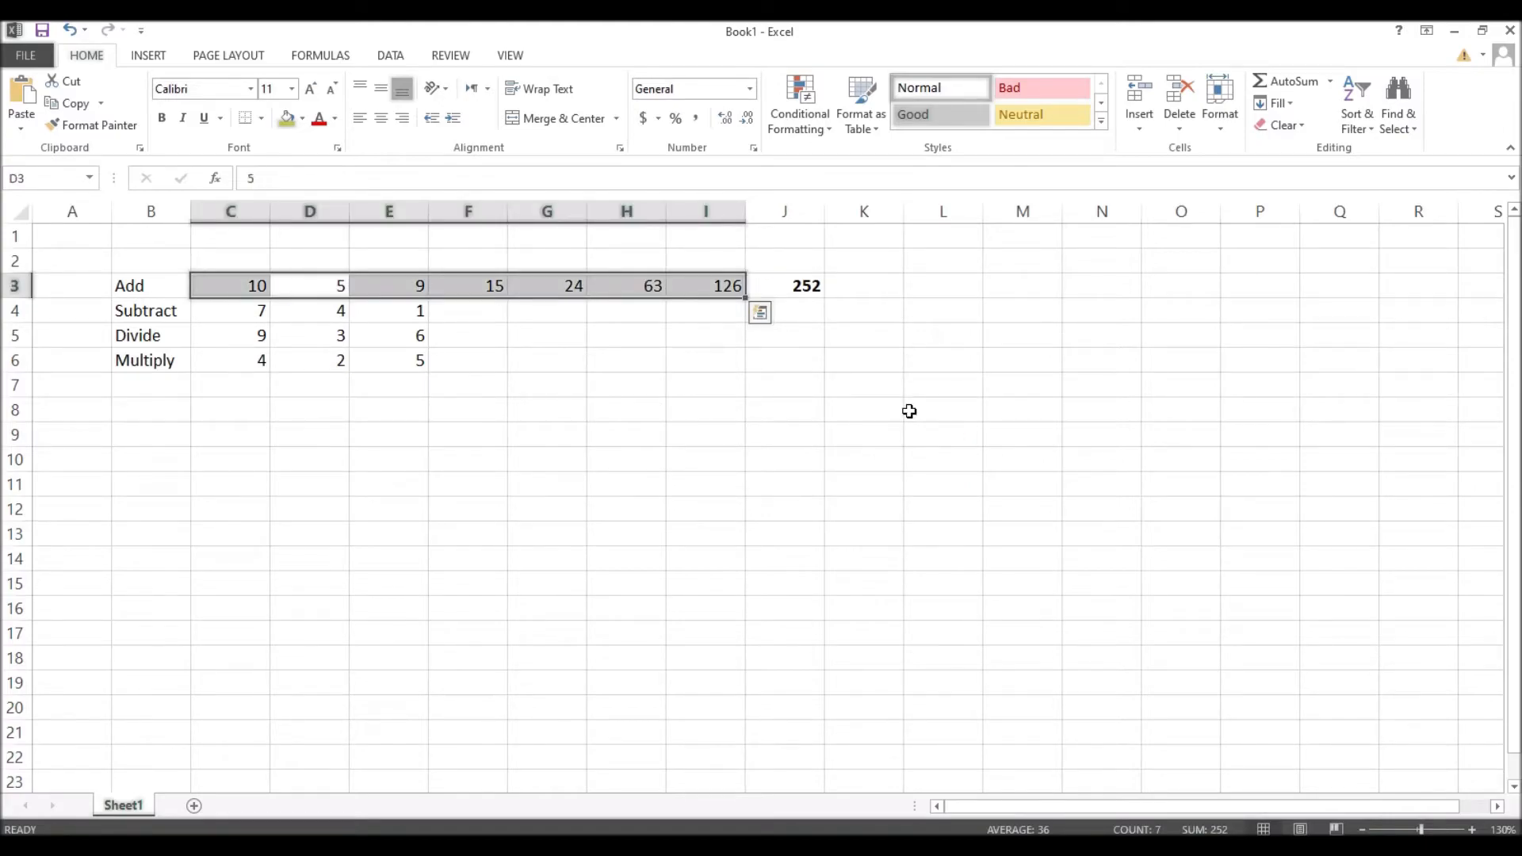
{"action": "key", "text": "Right"}
{"action": "key", "text": "Right"}
{"action": "key", "text": "Right"}
{"action": "key", "text": "Right"}
{"action": "key", "text": "Right"}
{"action": "key", "text": "Right"}
{"action": "key", "text": "Left"}
{"action": "key", "text": "Right"}
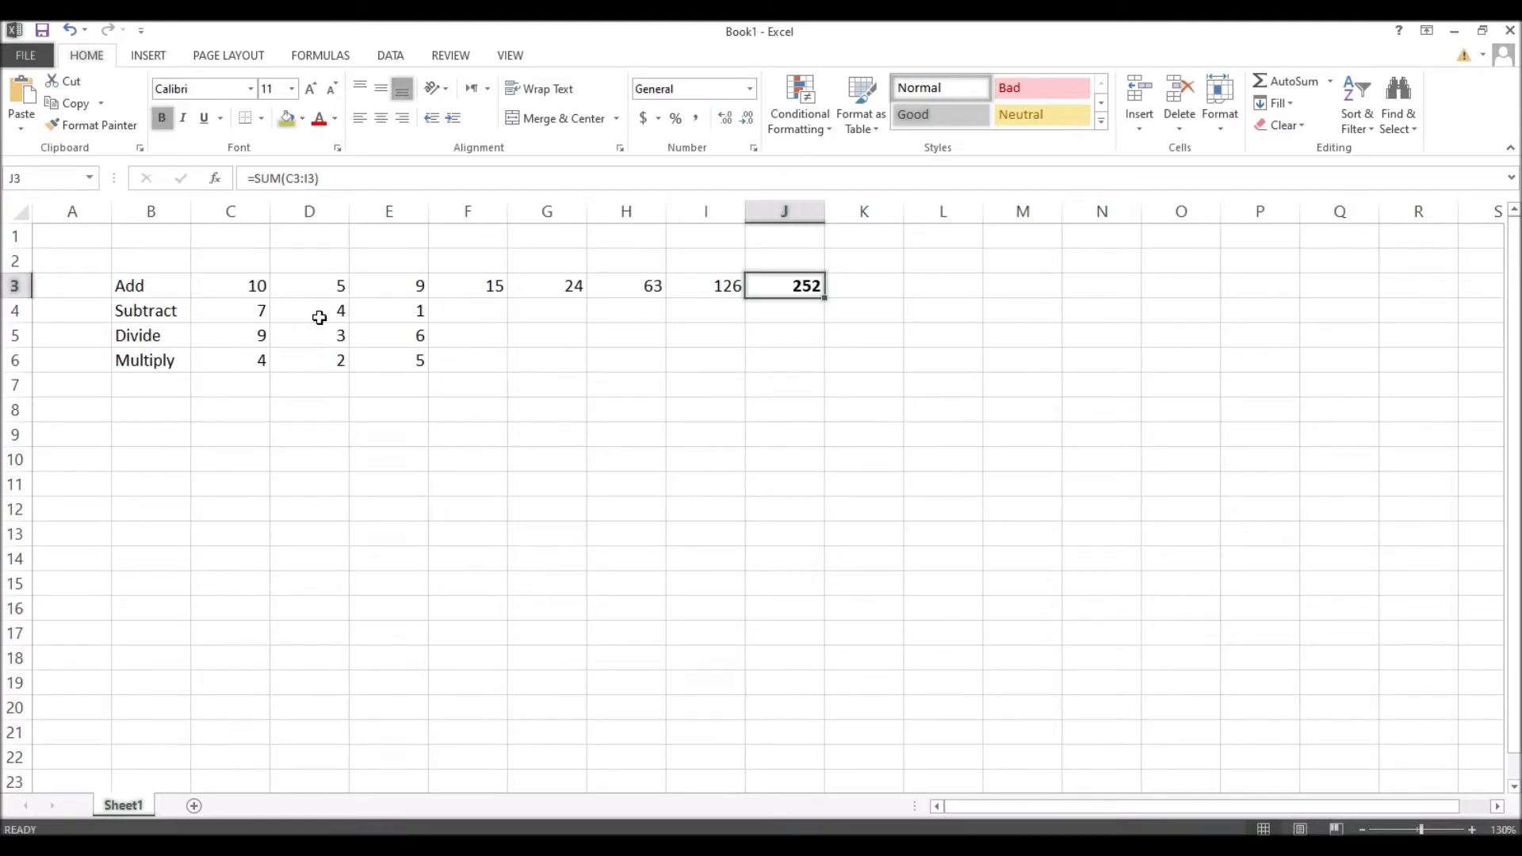
{"action": "left_click", "coordinate": [474, 310]}
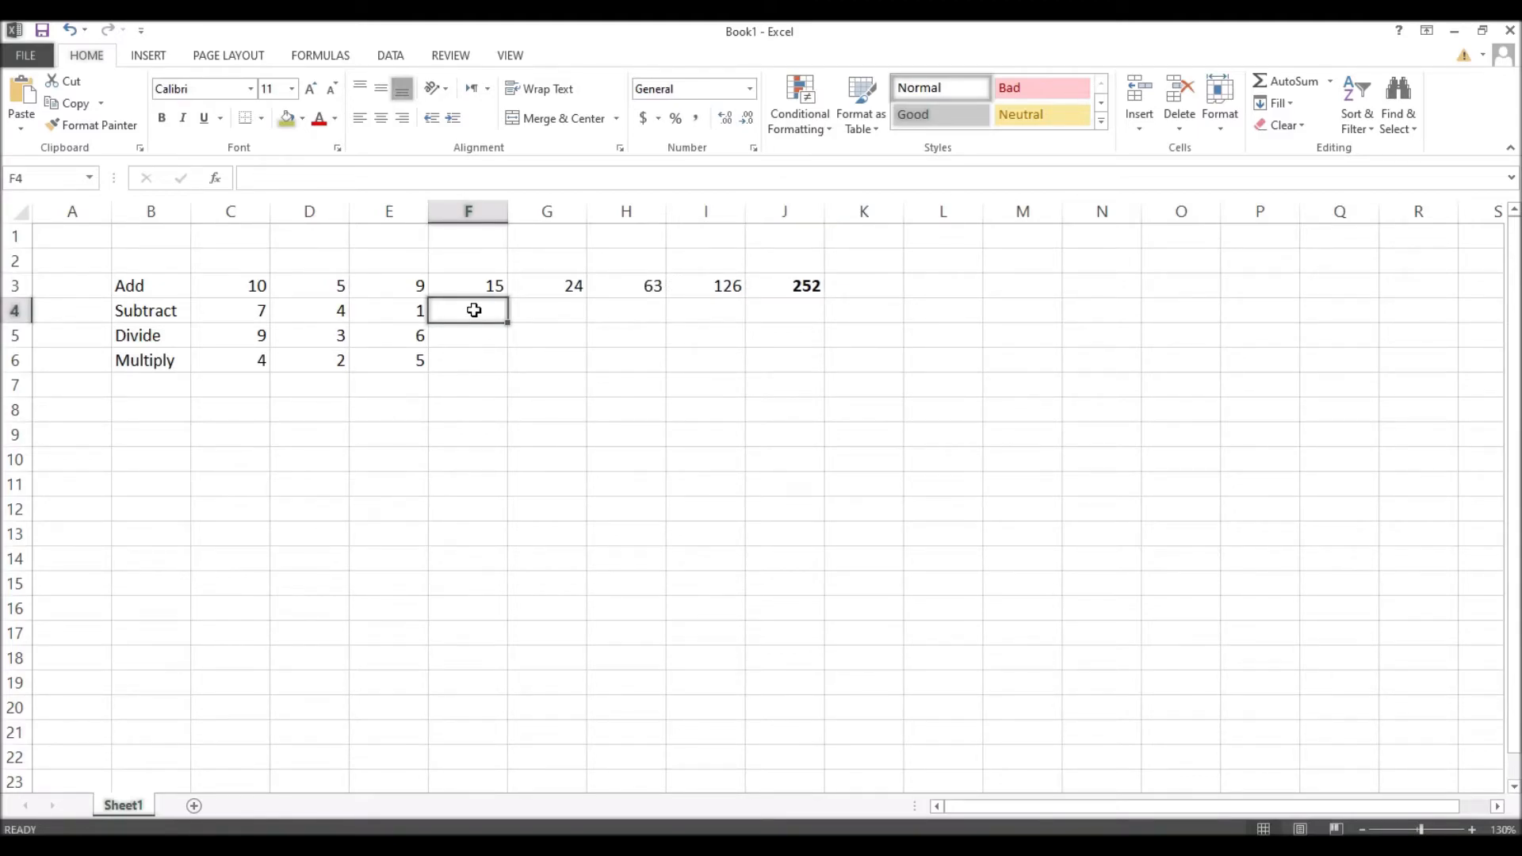
Step: Enter =c4-d4 in F4 so the Subtract row shows 3, then recheck the formula
{"action": "type", "text": "="}
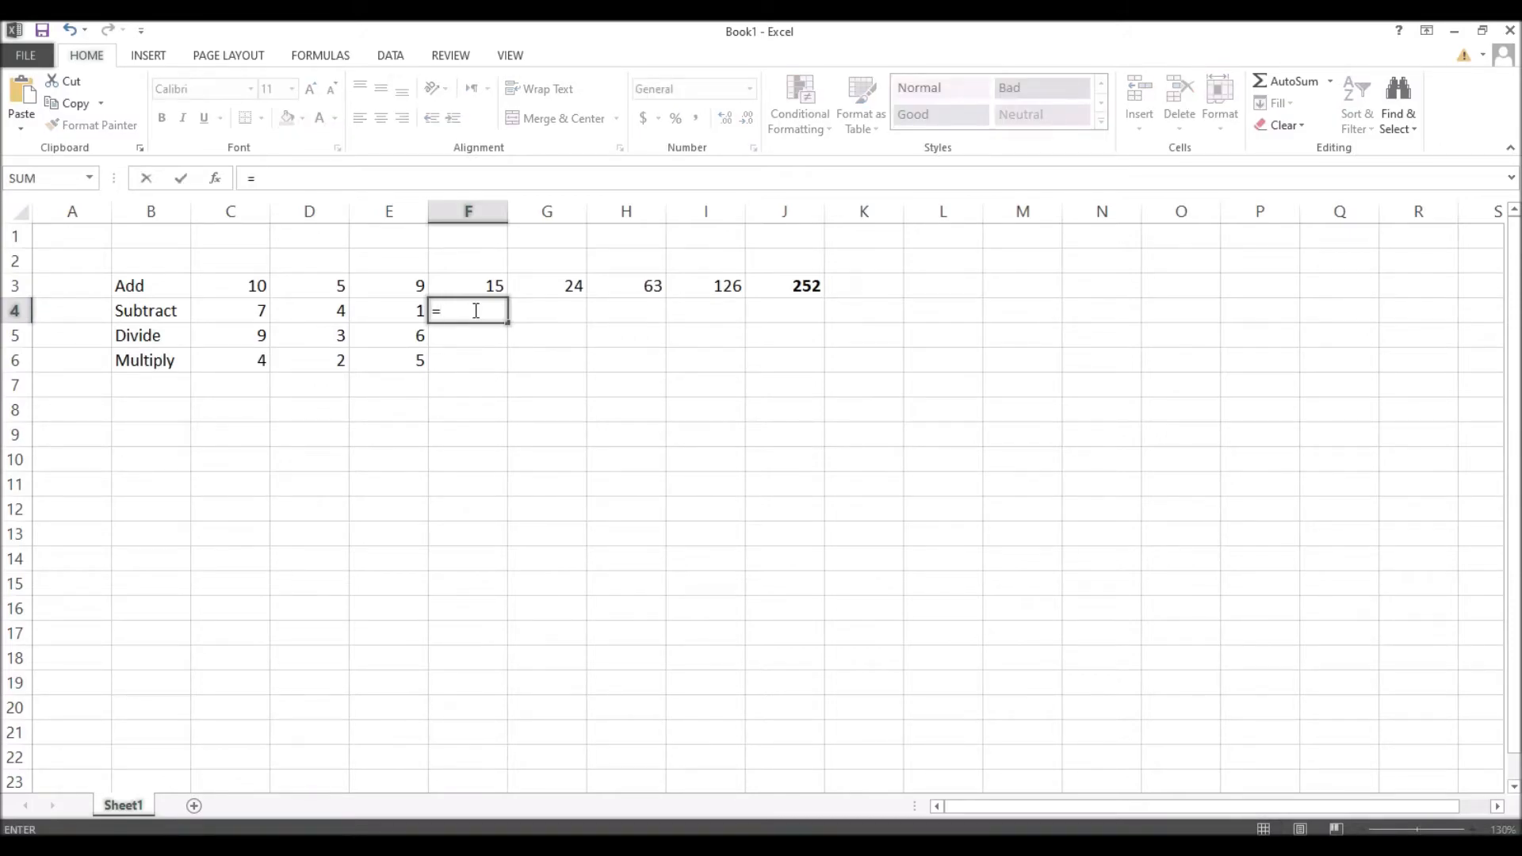
{"action": "type", "text": "c4"}
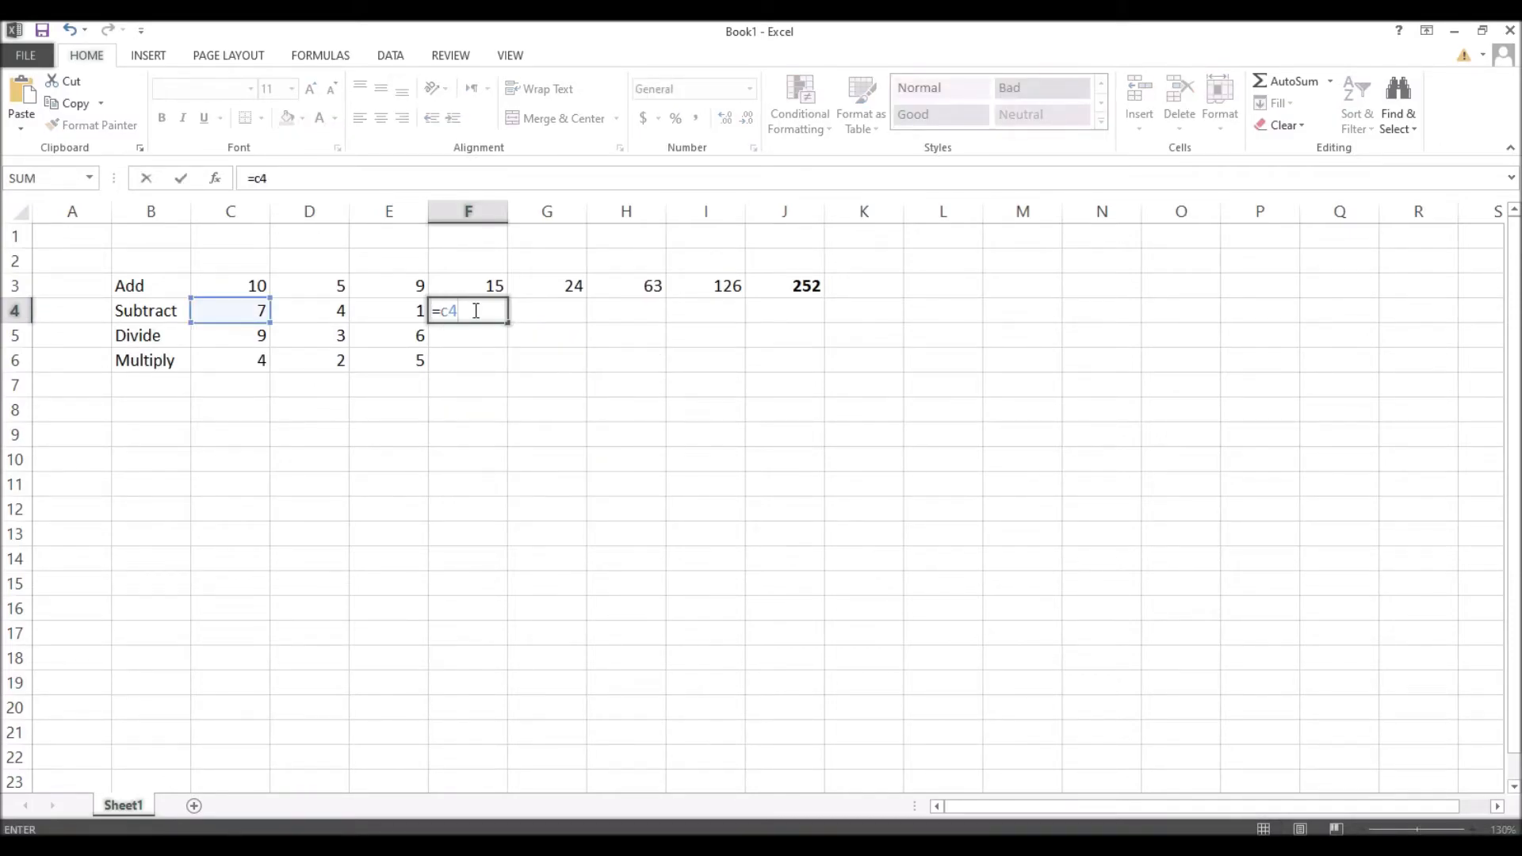
{"action": "type", "text": "-d4"}
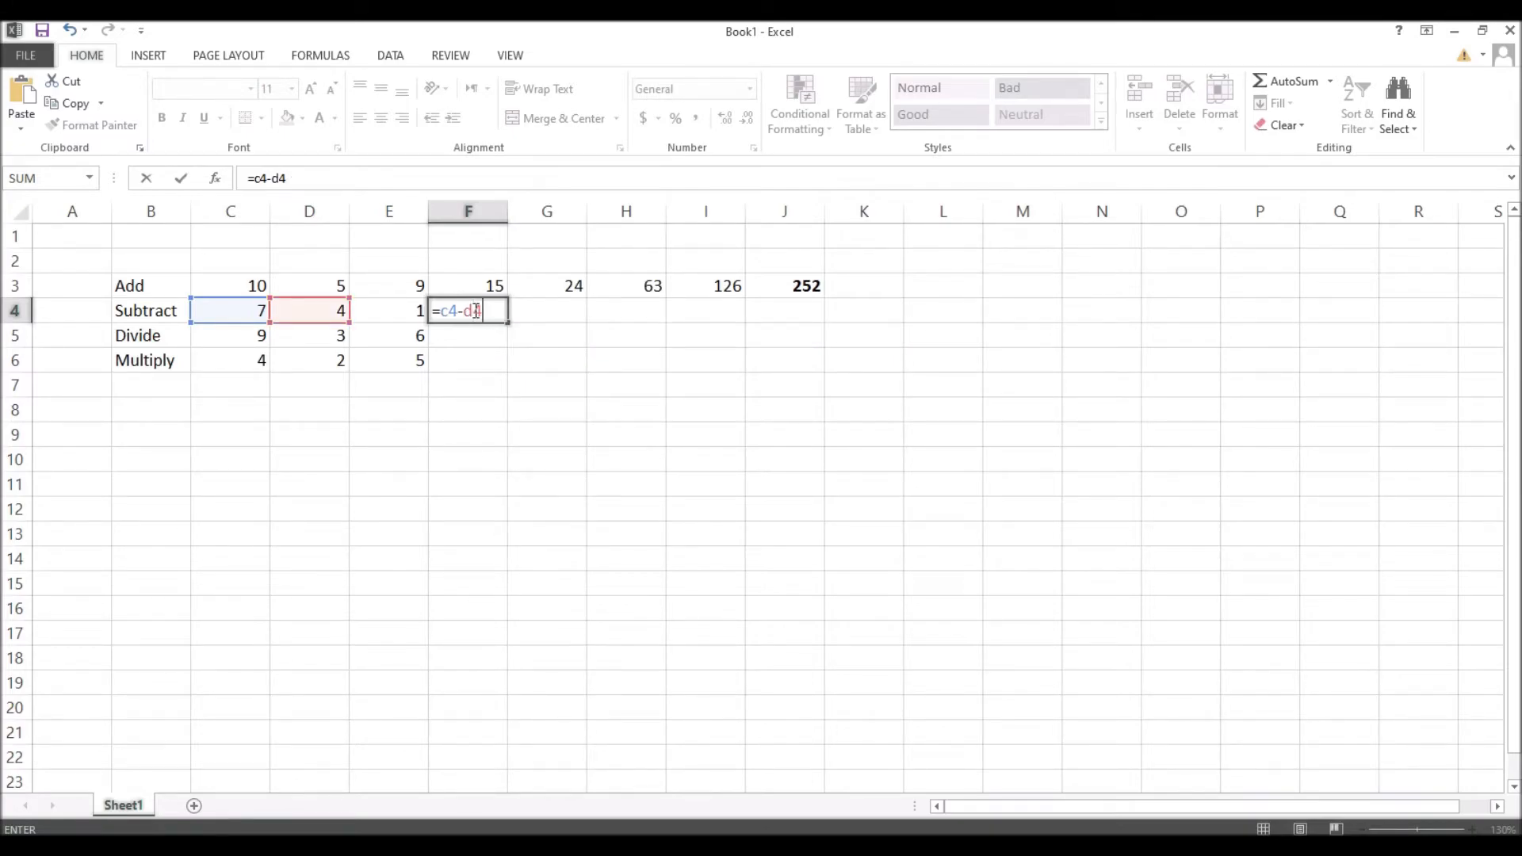
{"action": "key", "text": "Return"}
{"action": "left_click", "coordinate": [474, 310]}
{"action": "key", "text": "Right"}
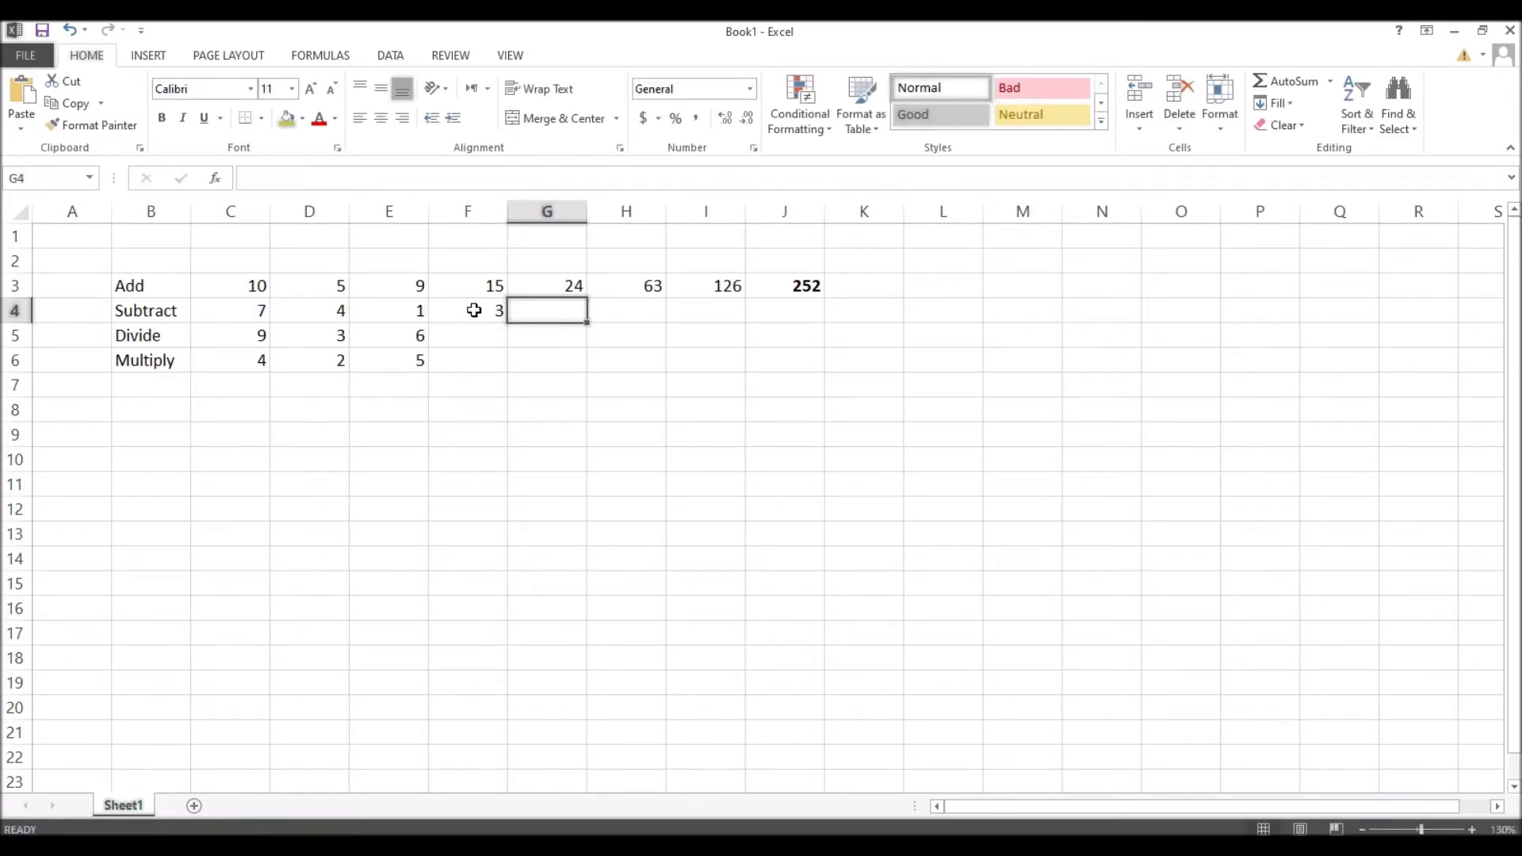
{"action": "left_click", "coordinate": [475, 310]}
{"action": "key", "text": "Right"}
{"action": "left_click", "coordinate": [474, 310]}
{"action": "key", "text": "Right"}
{"action": "left_click", "coordinate": [474, 310]}
{"action": "key", "text": "Right"}
Step: Build =C5-D5-E5 in G4 by pointing at the cells, which shows 0
{"action": "type", "text": "="}
{"action": "left_click", "coordinate": [236, 344]}
{"action": "type", "text": "-"}
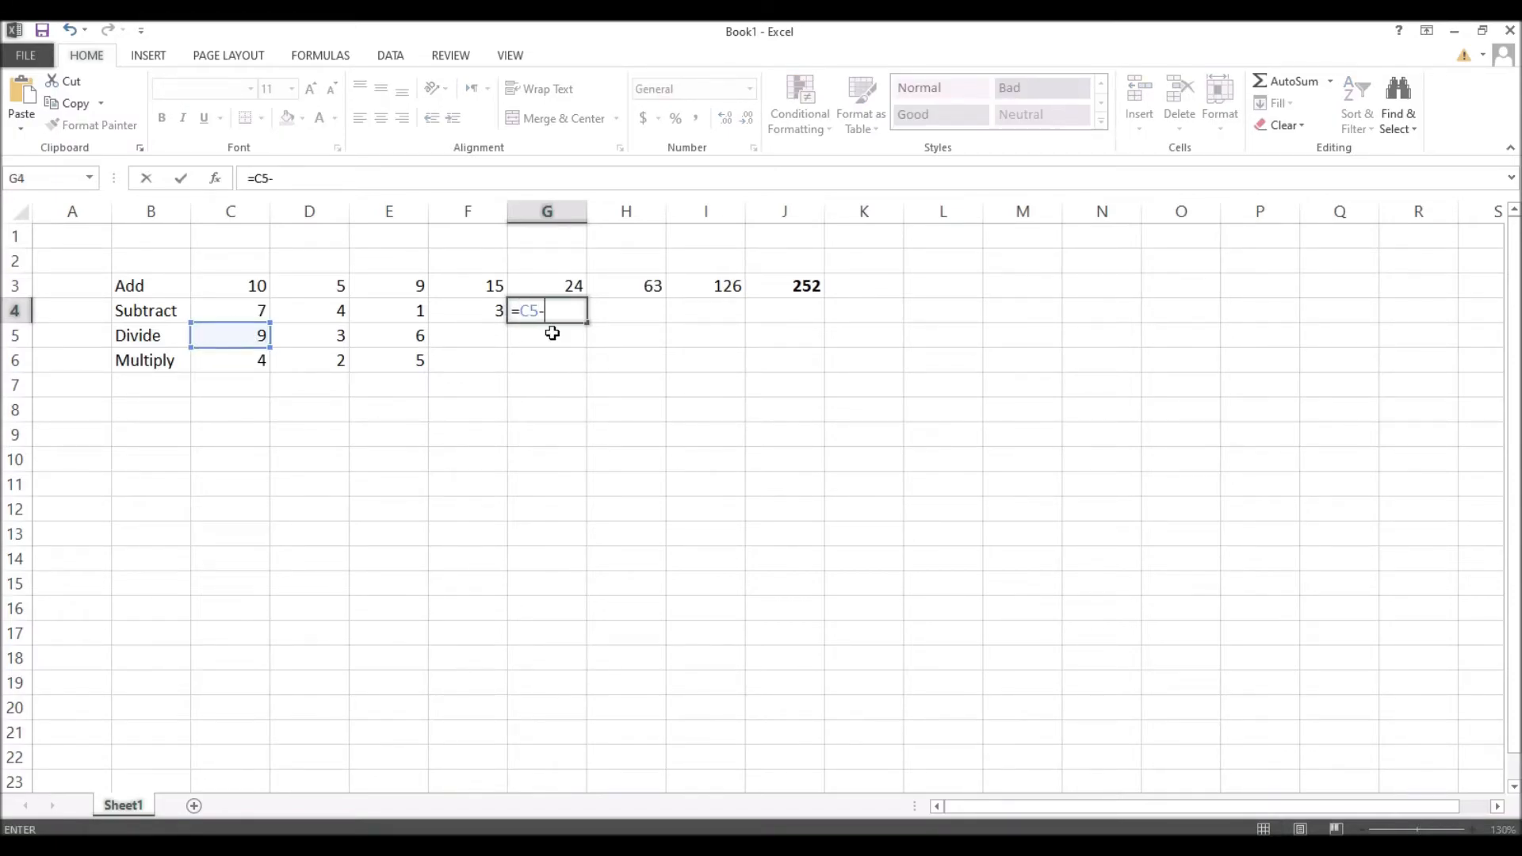
{"action": "left_click", "coordinate": [325, 334]}
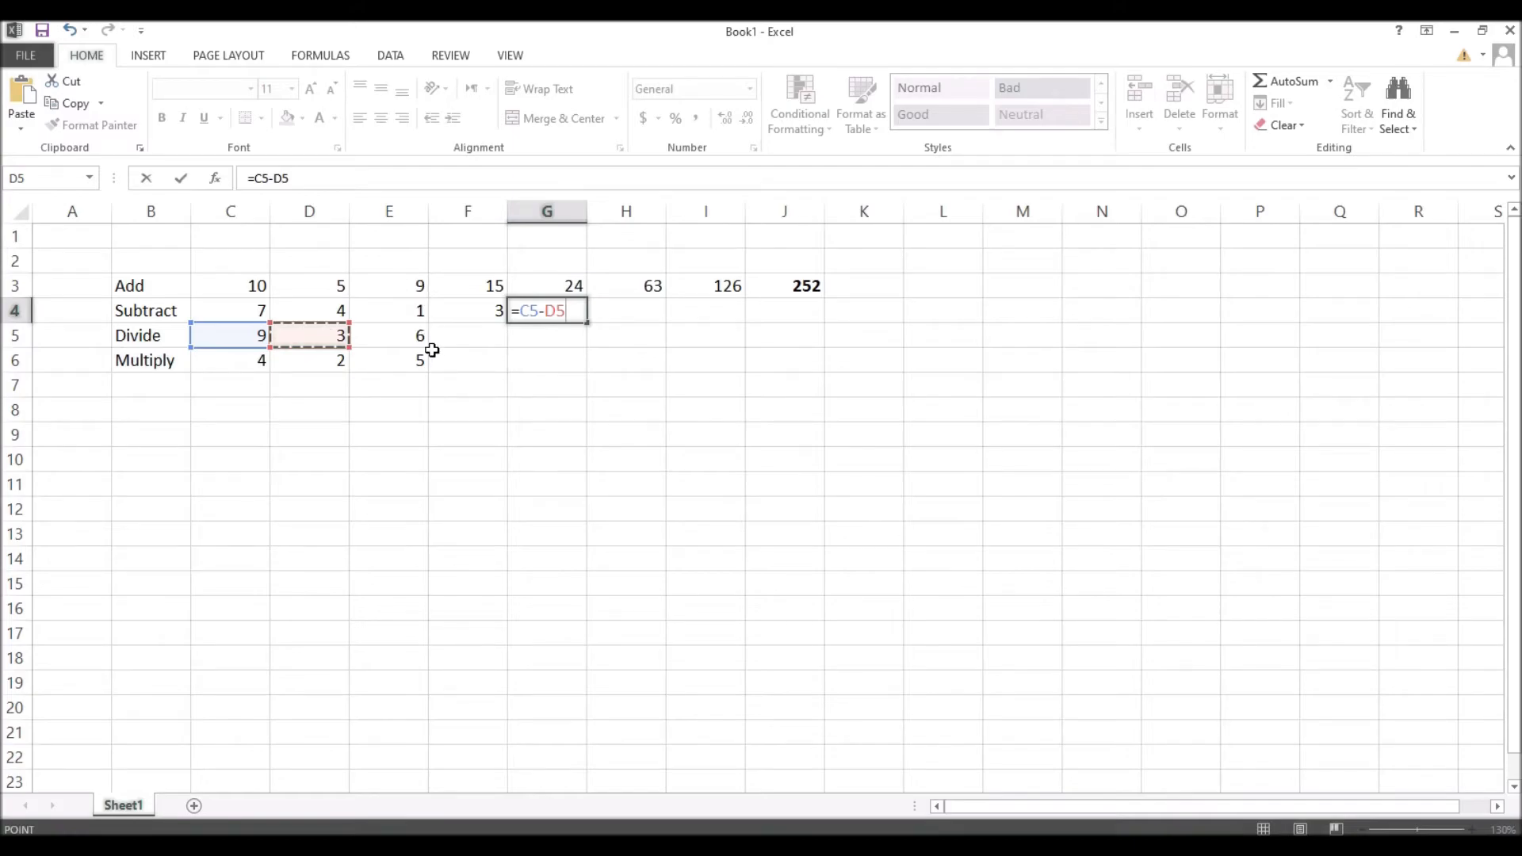
{"action": "type", "text": "-"}
{"action": "left_click", "coordinate": [415, 334]}
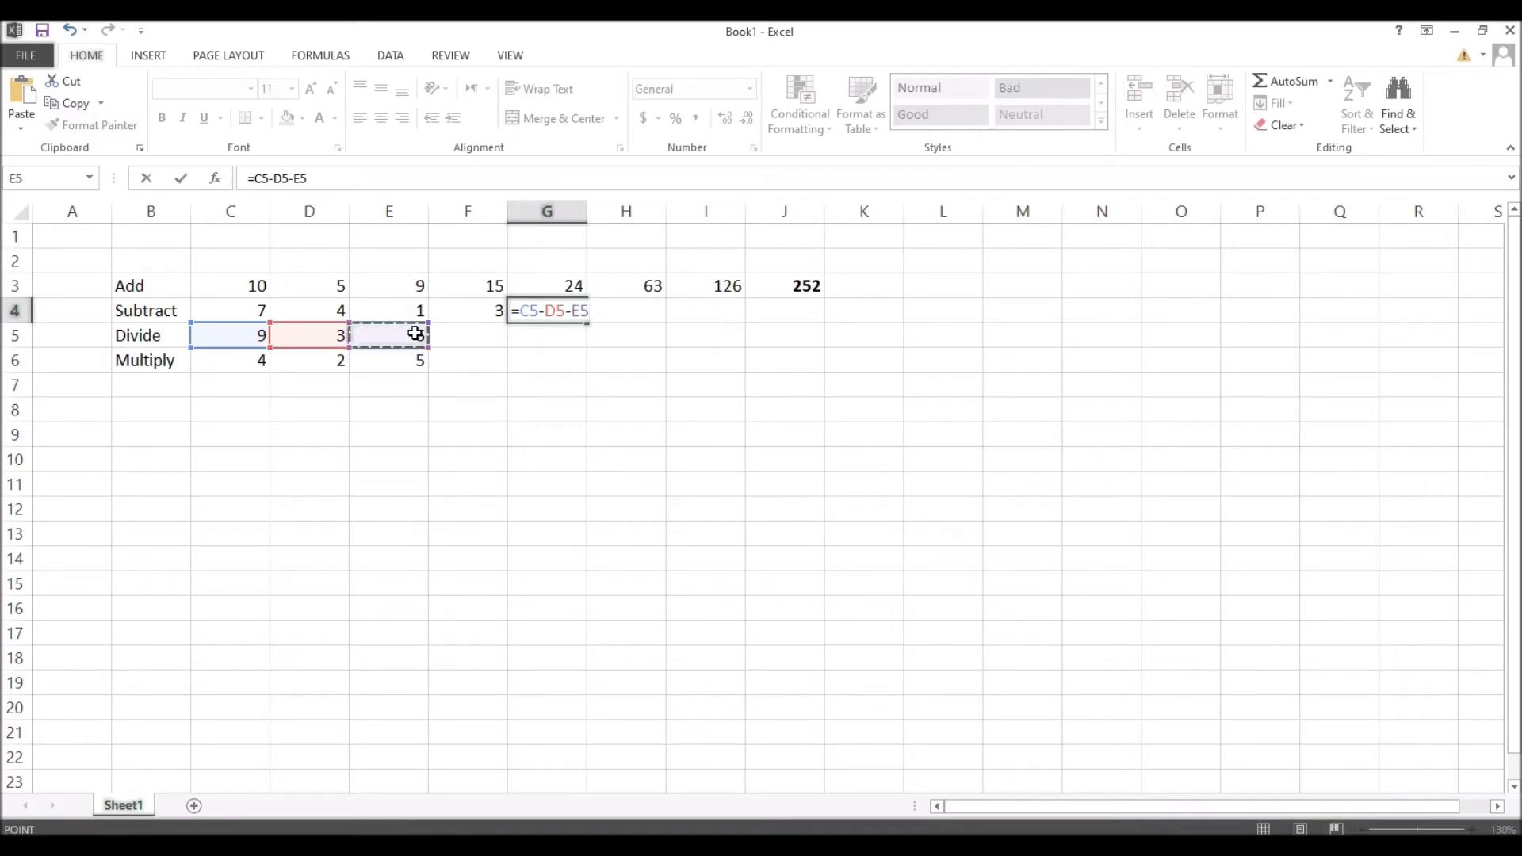
{"action": "key", "text": "Return"}
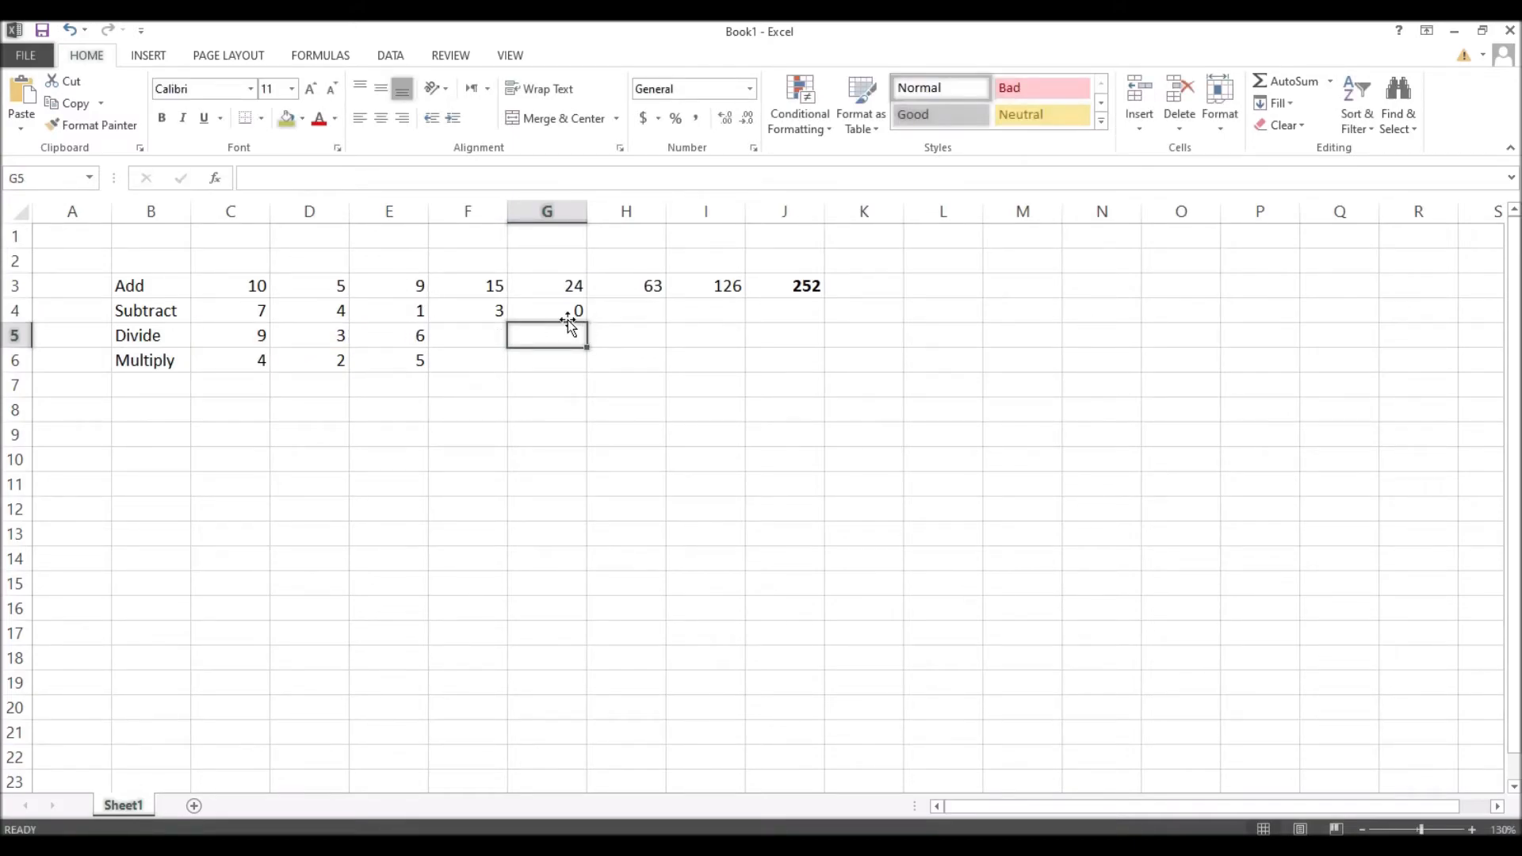
{"action": "left_click", "coordinate": [626, 311]}
{"action": "type", "text": "="}
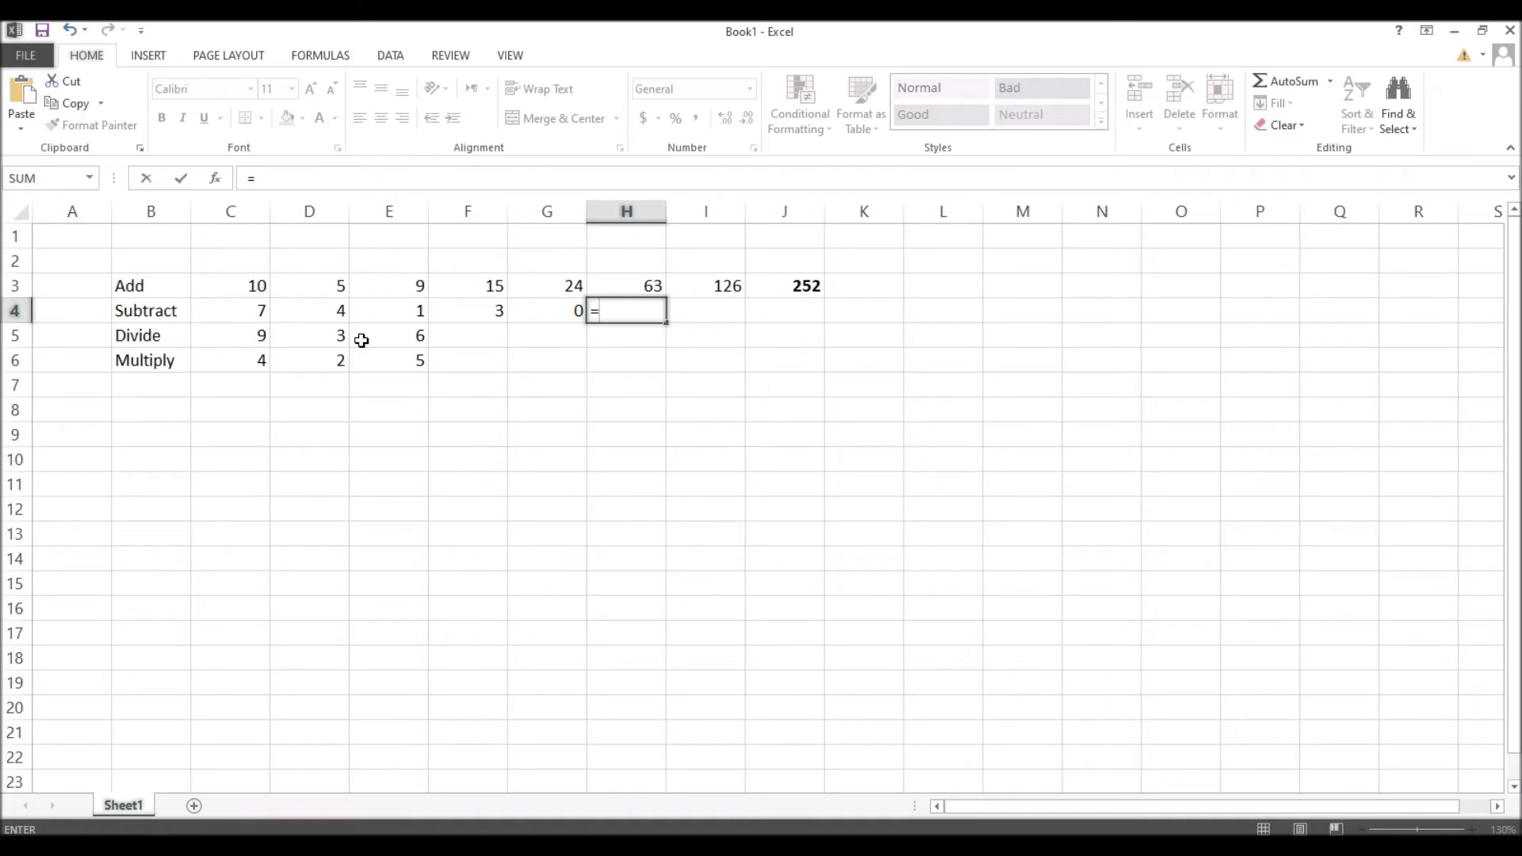
Step: Finish H4 as =C3-D4-D5 by pointing at the cells, returning 3
{"action": "left_click", "coordinate": [255, 286]}
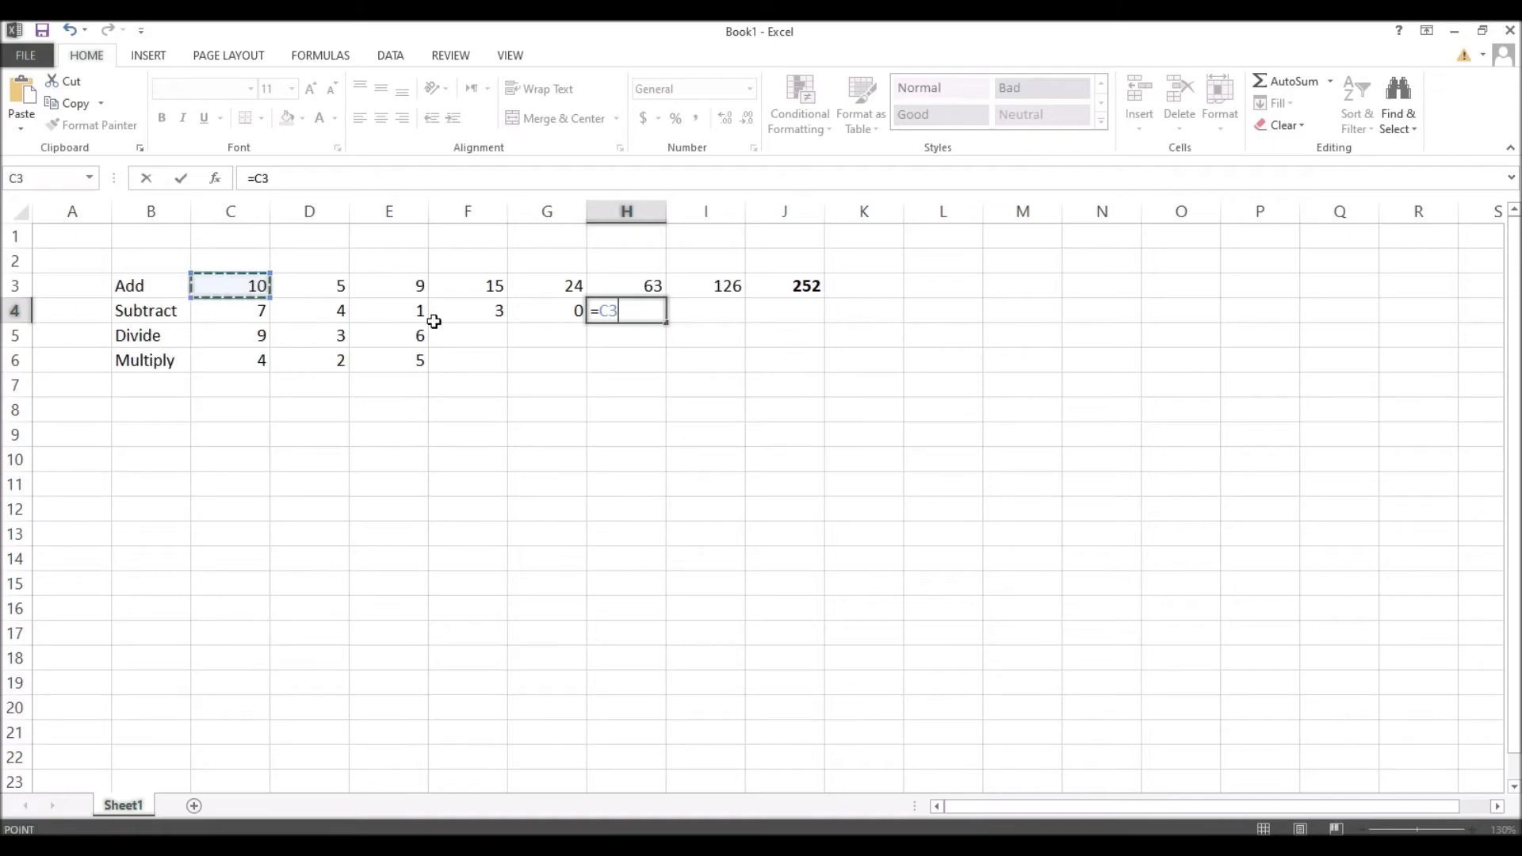
{"action": "type", "text": "-"}
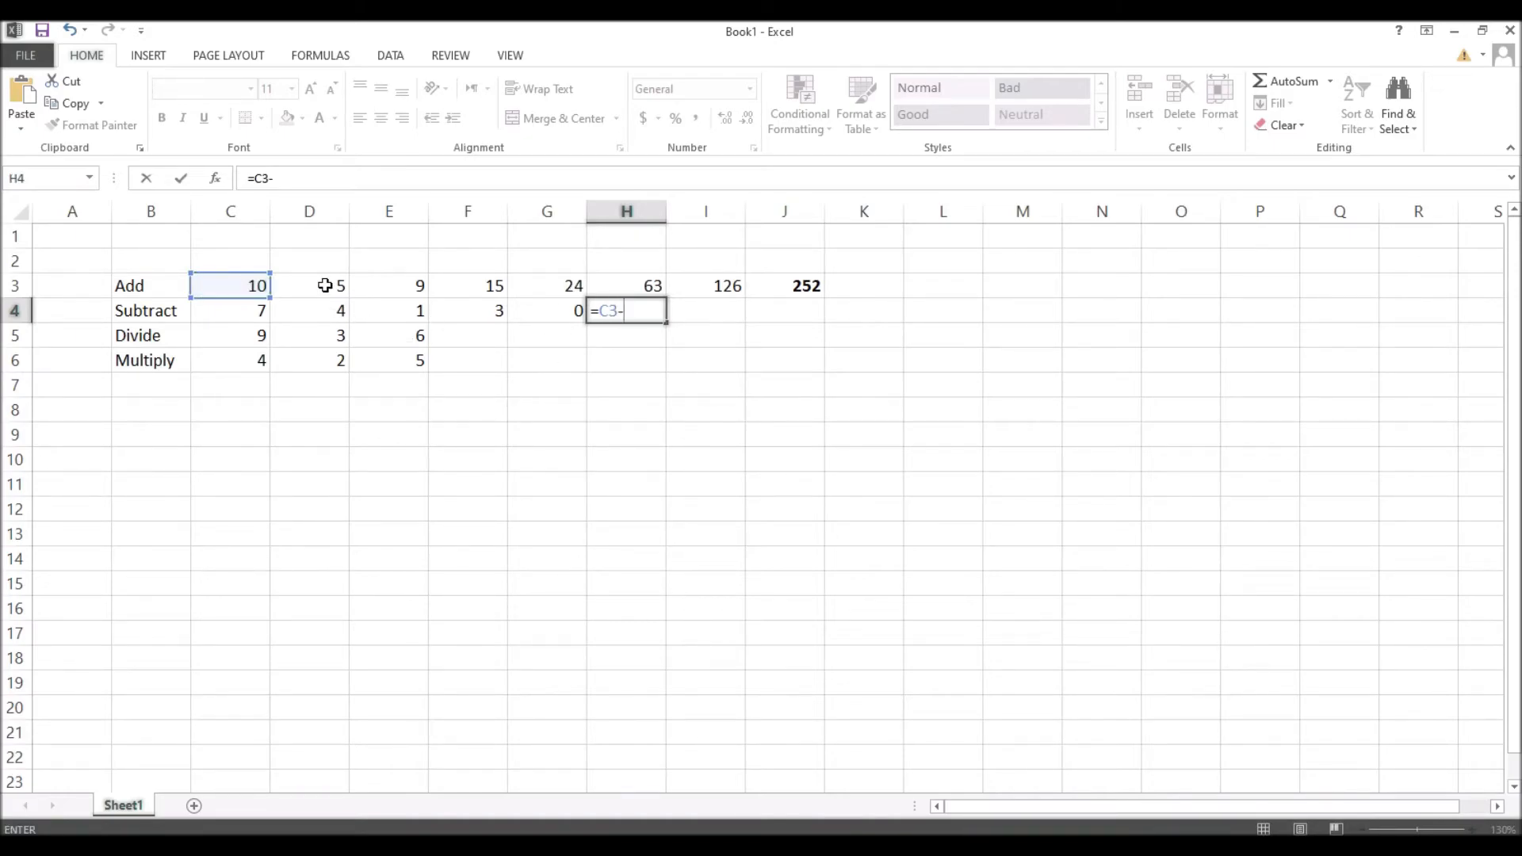
{"action": "left_click", "coordinate": [327, 309]}
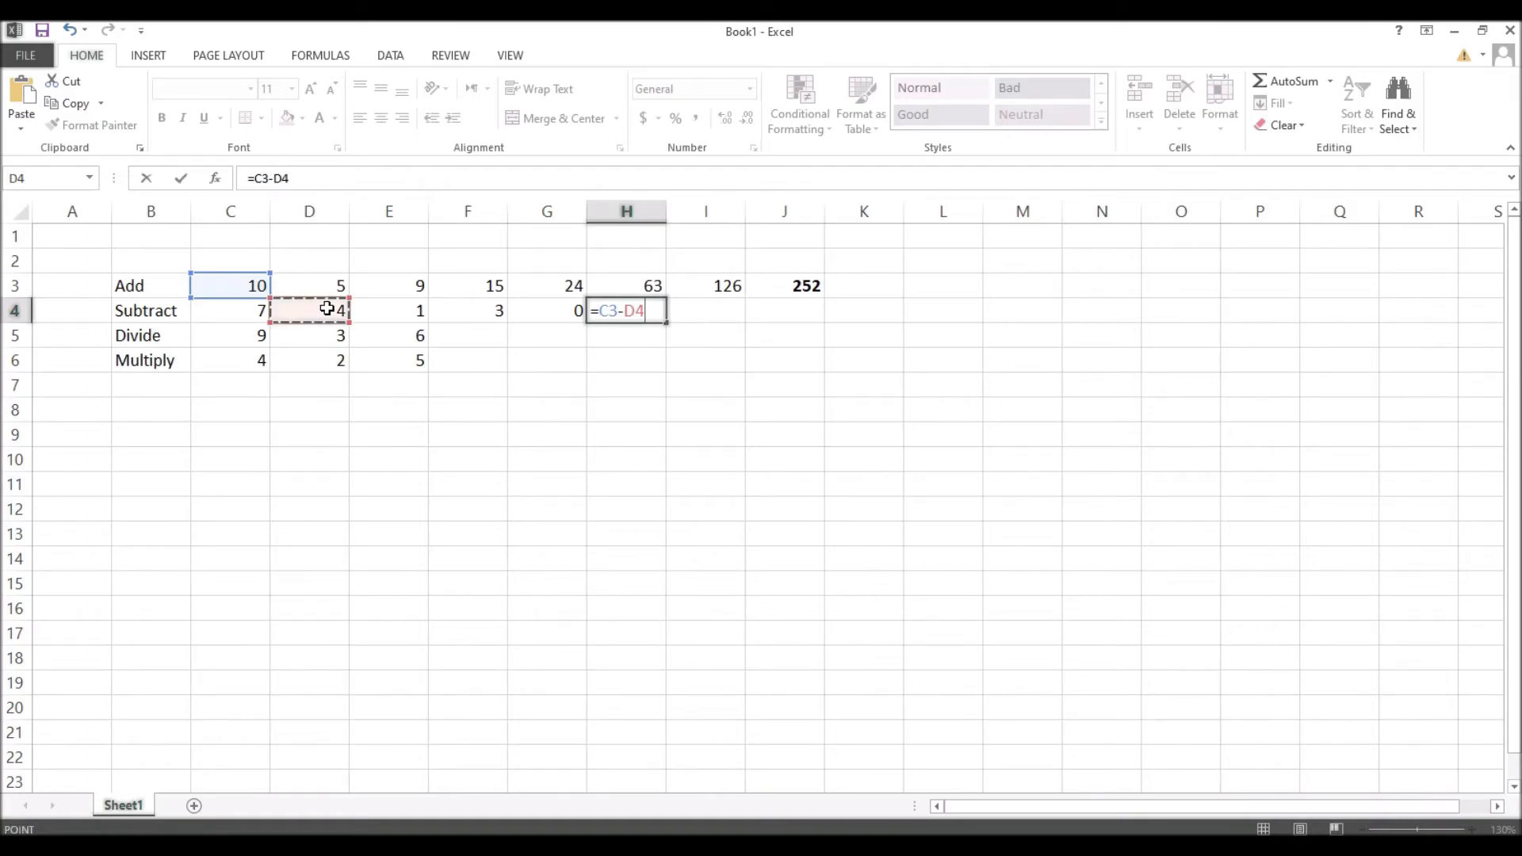
{"action": "type", "text": "-"}
{"action": "left_click", "coordinate": [340, 335]}
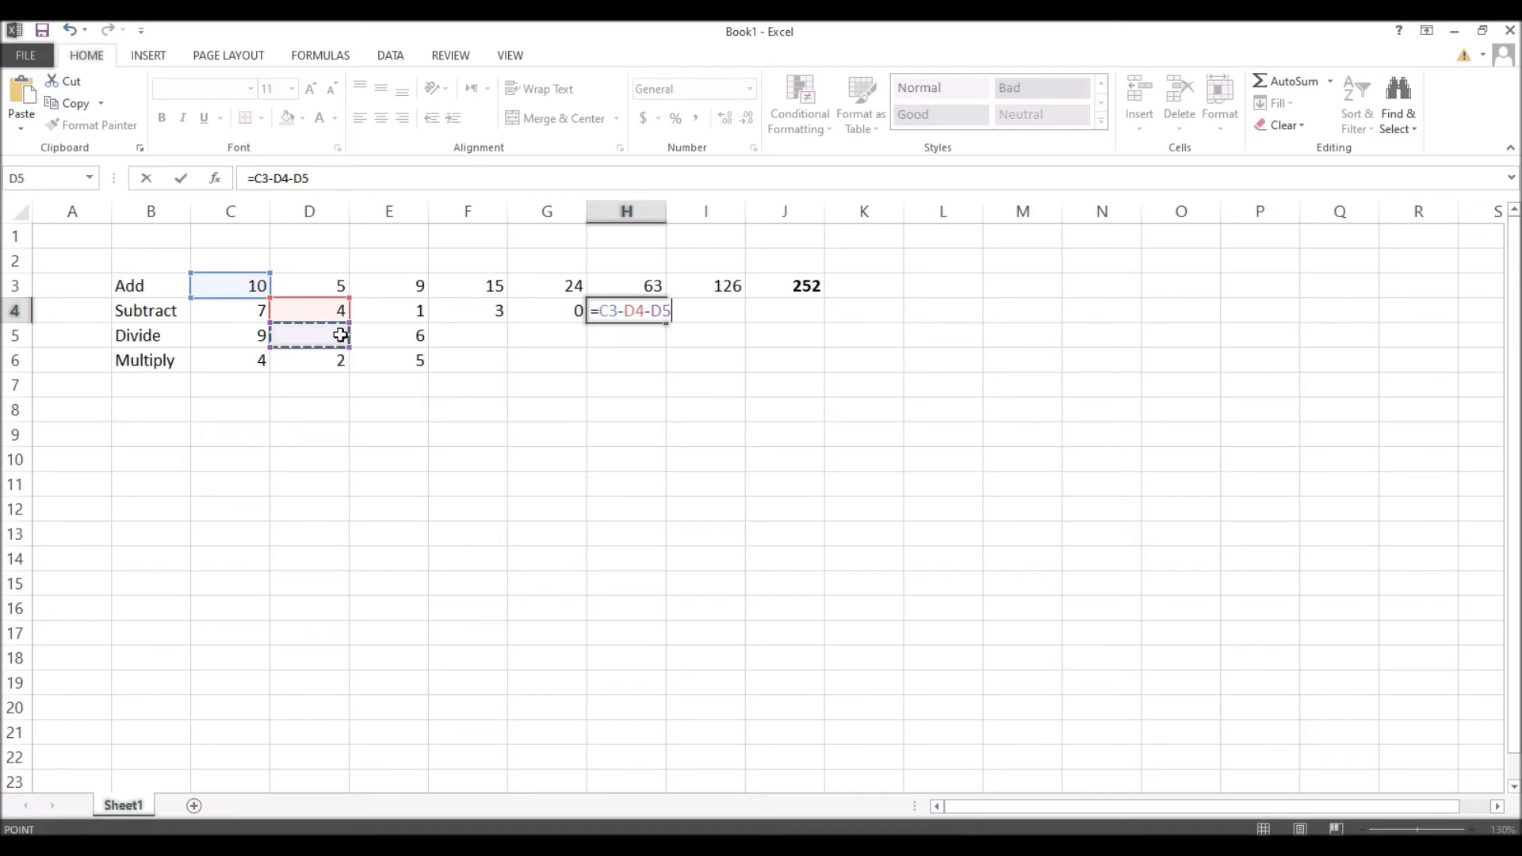
{"action": "key", "text": "Return"}
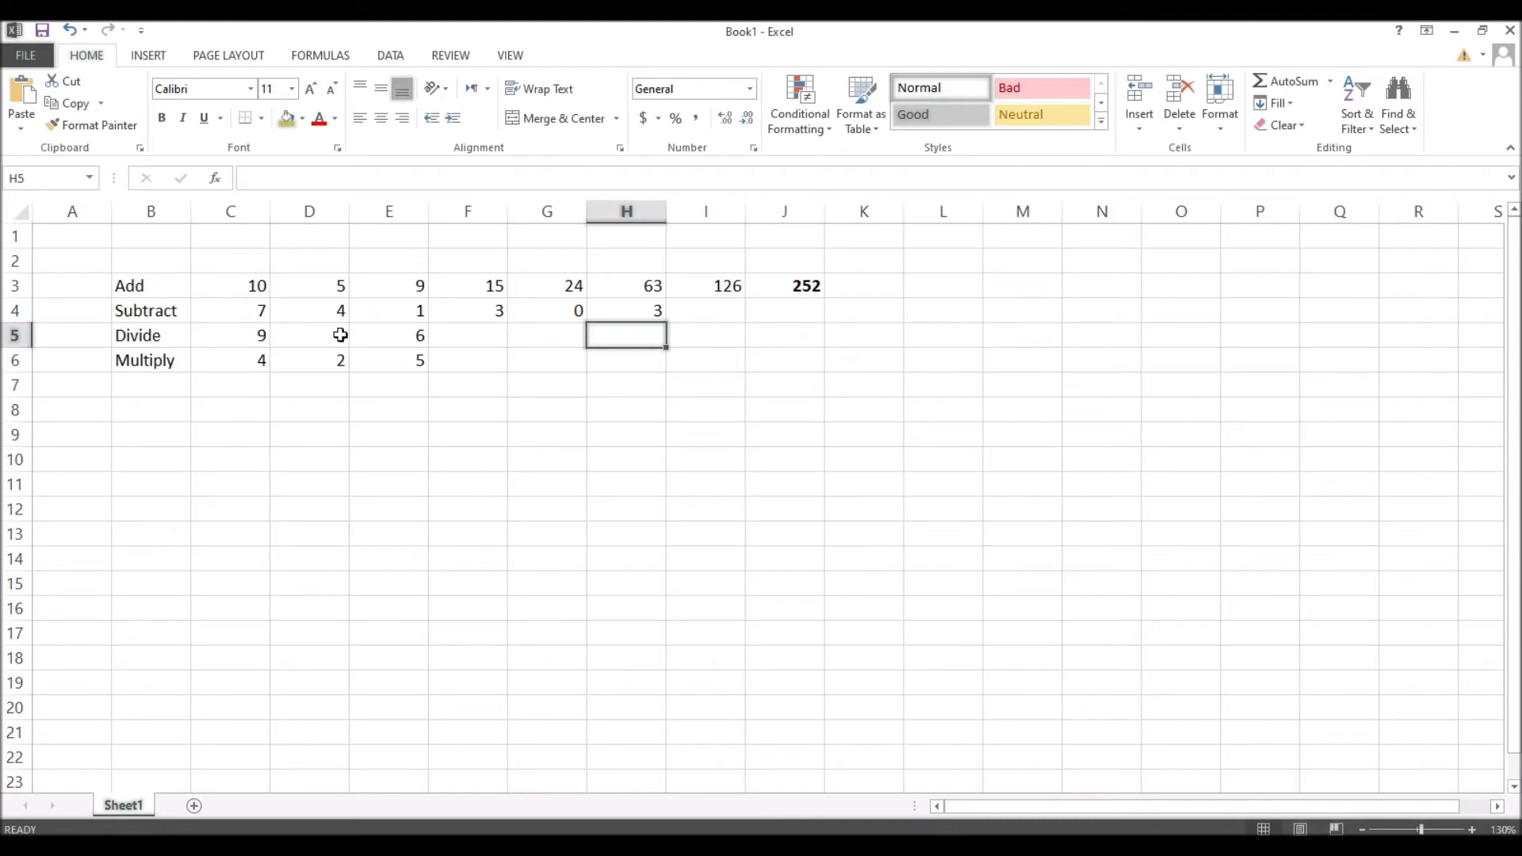
{"action": "left_click", "coordinate": [168, 328]}
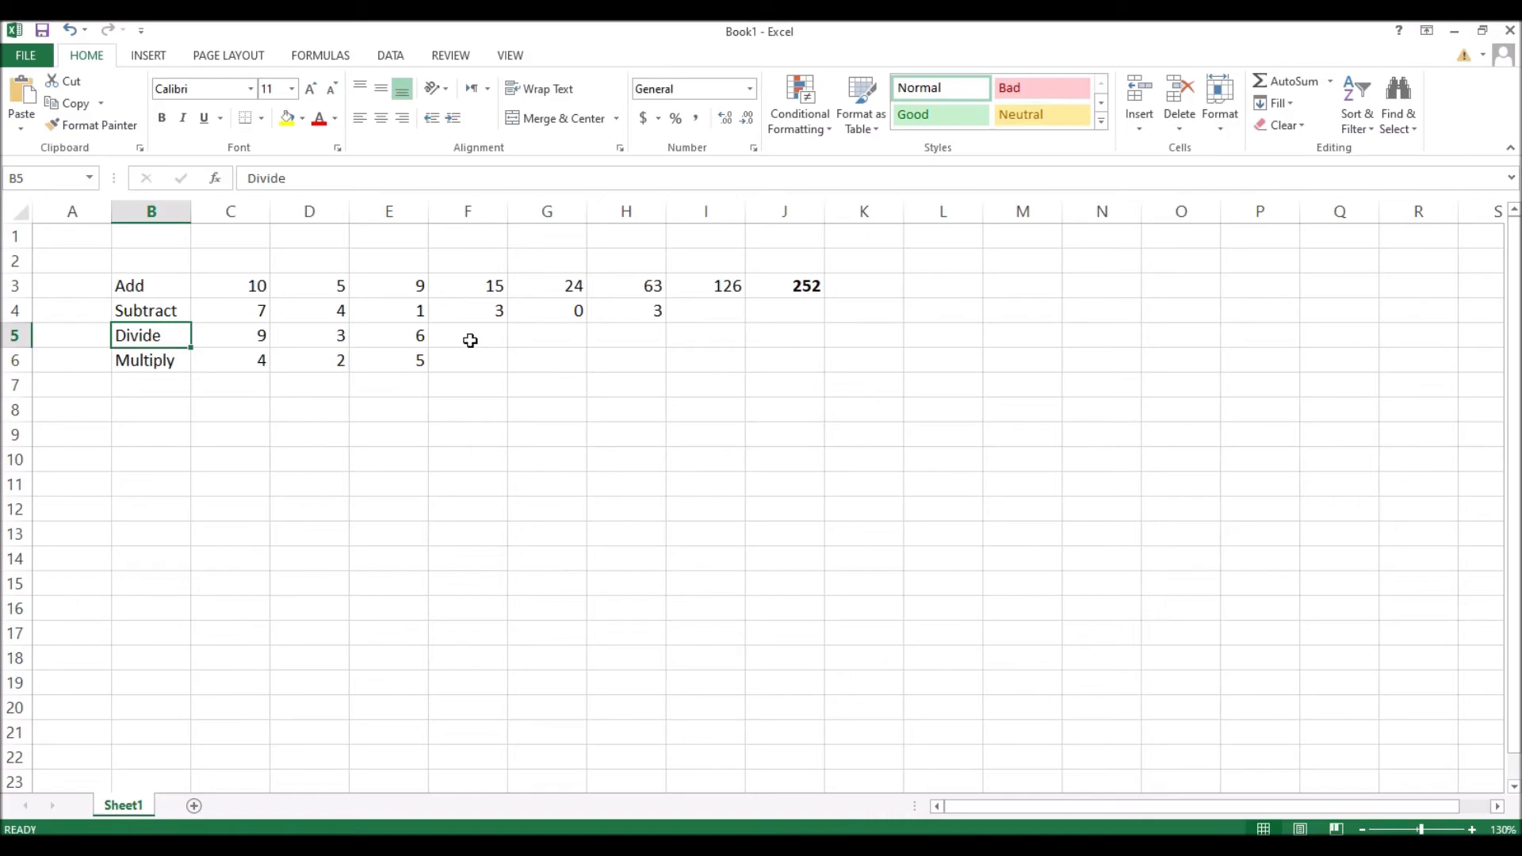
Step: Enter =c5/d5 in F5 so the Divide row shows 3
{"action": "left_click", "coordinate": [264, 331]}
{"action": "left_click", "coordinate": [291, 341]}
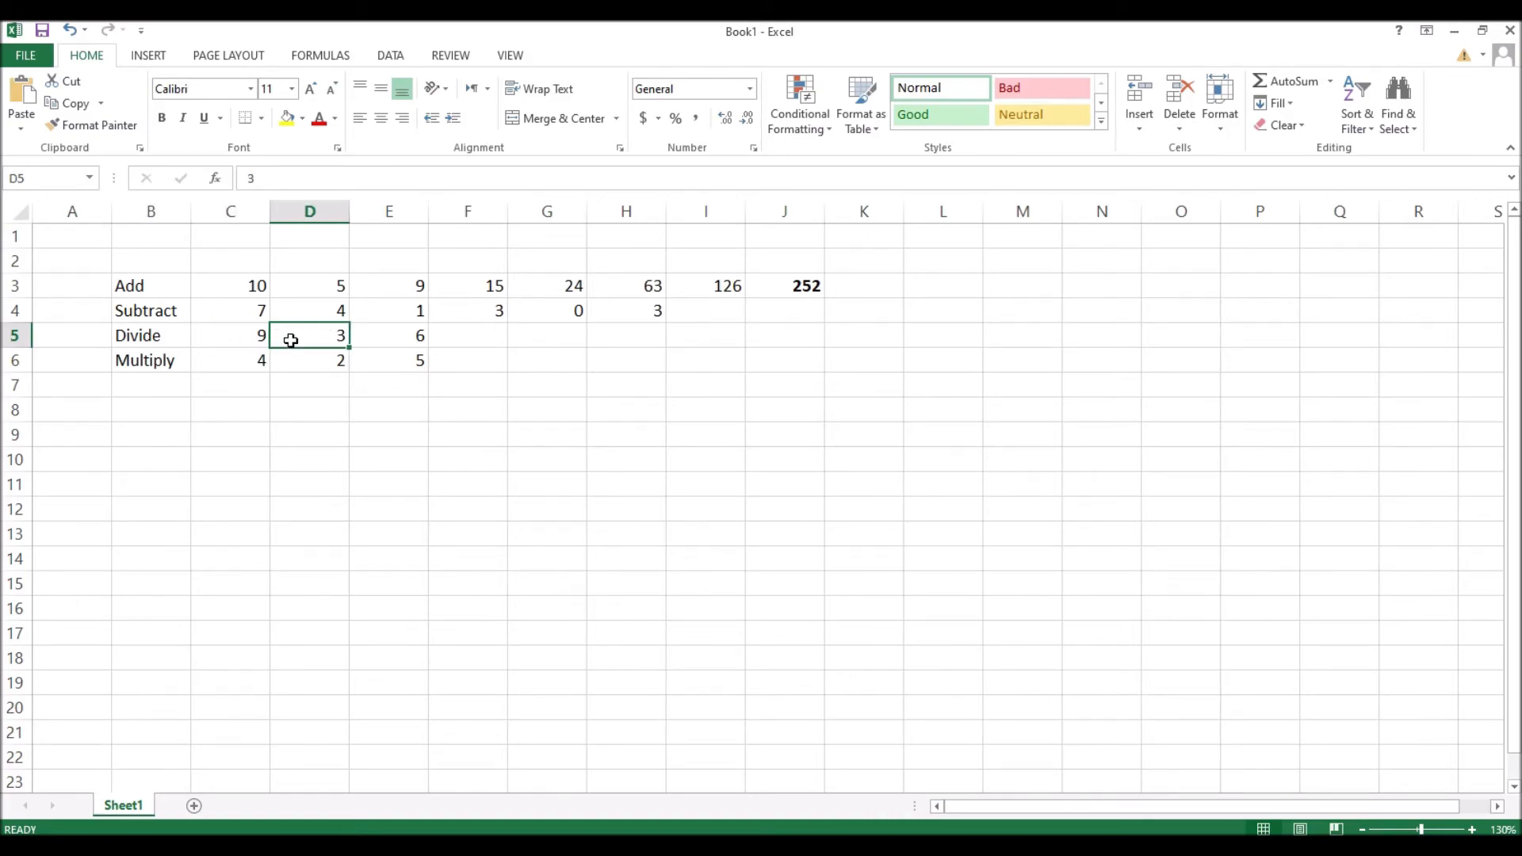
{"action": "left_click", "coordinate": [504, 335]}
{"action": "type", "text": "="}
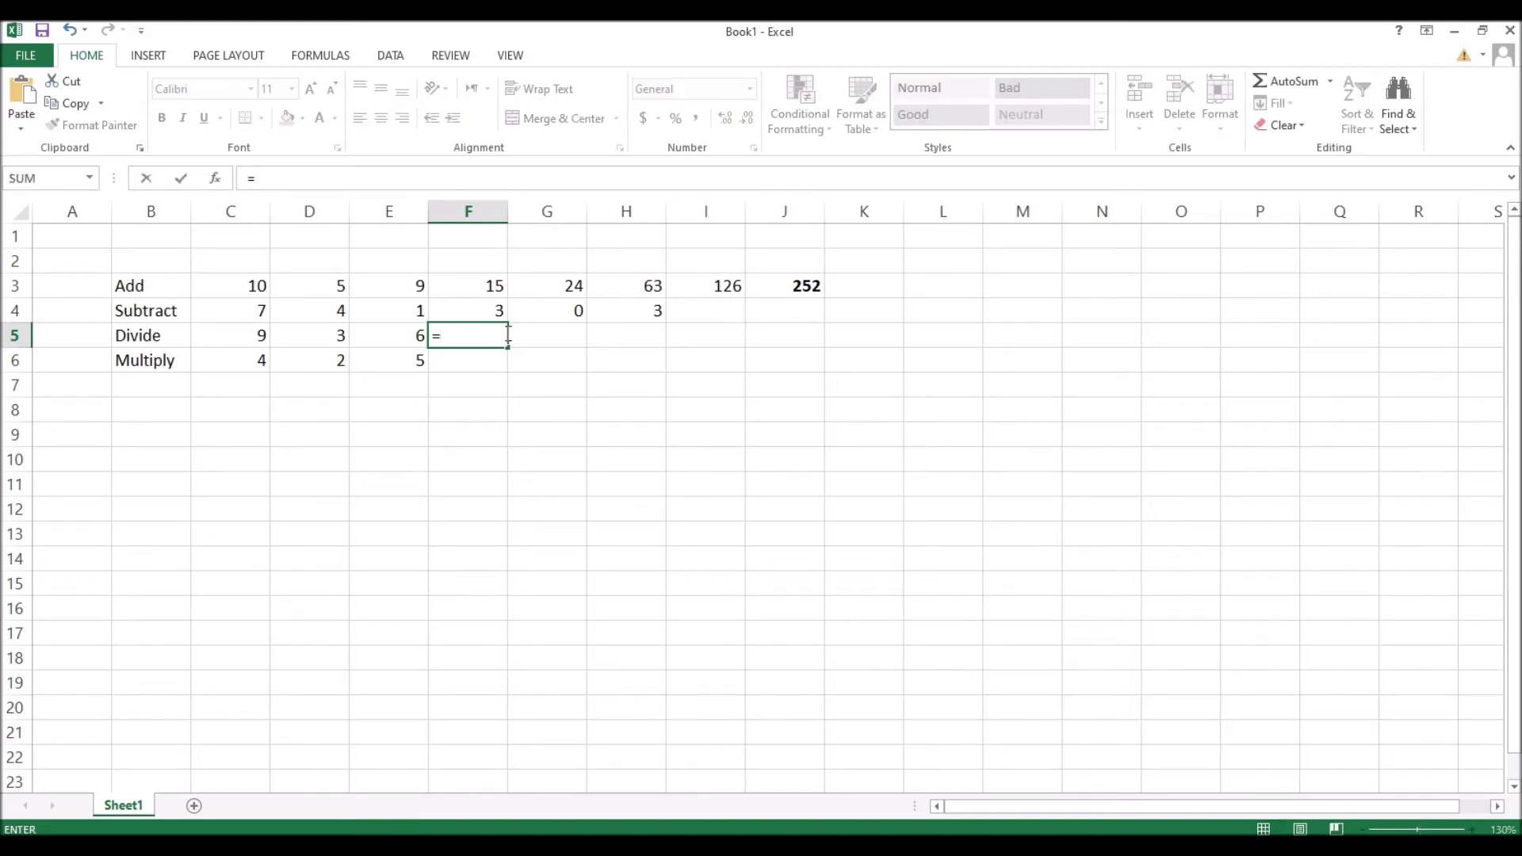
{"action": "type", "text": "c5"}
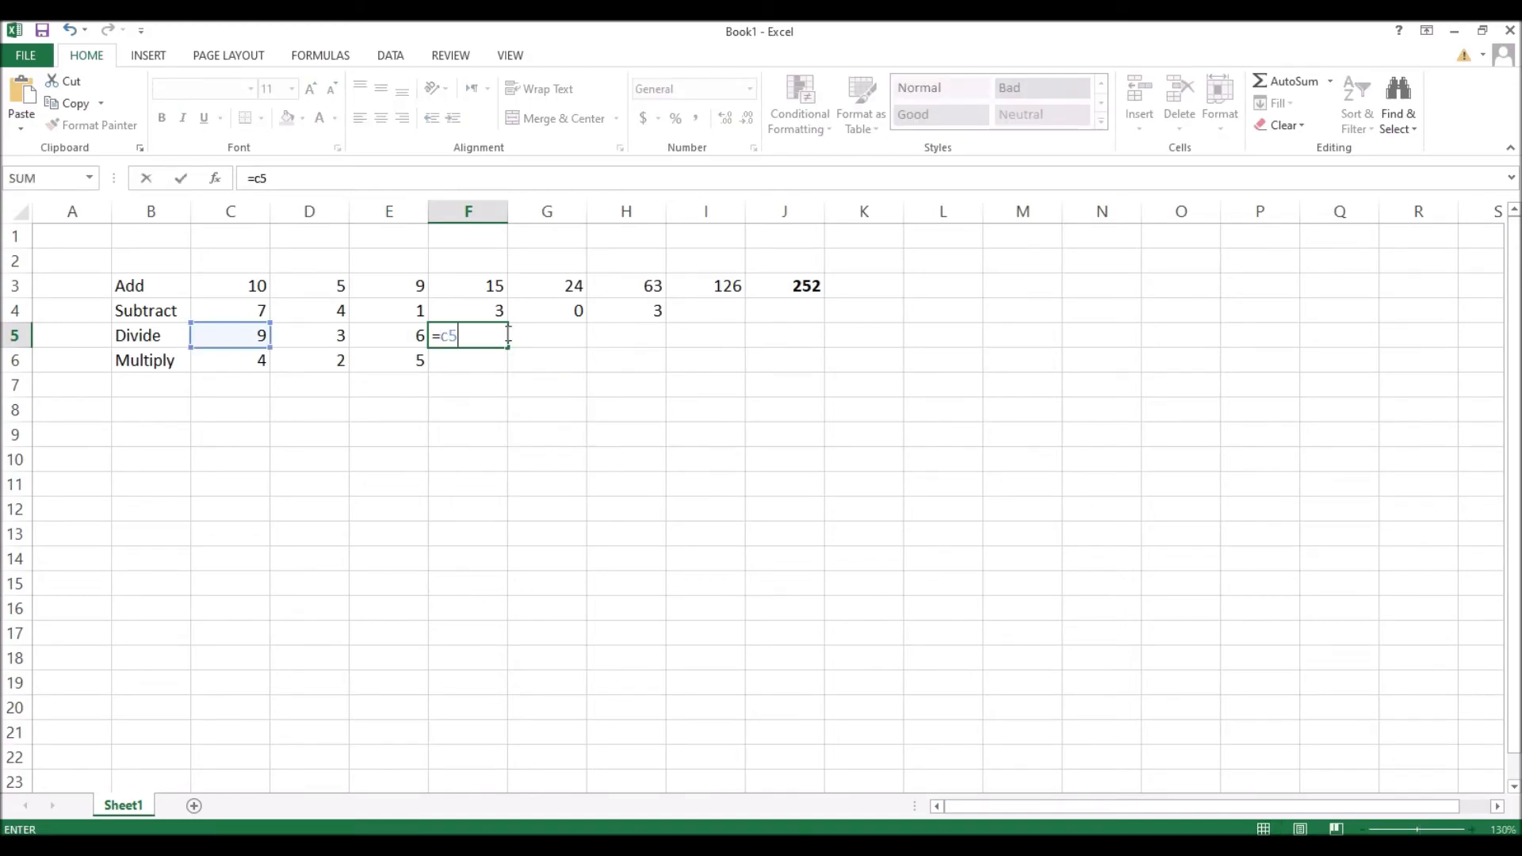
{"action": "type", "text": "/d"}
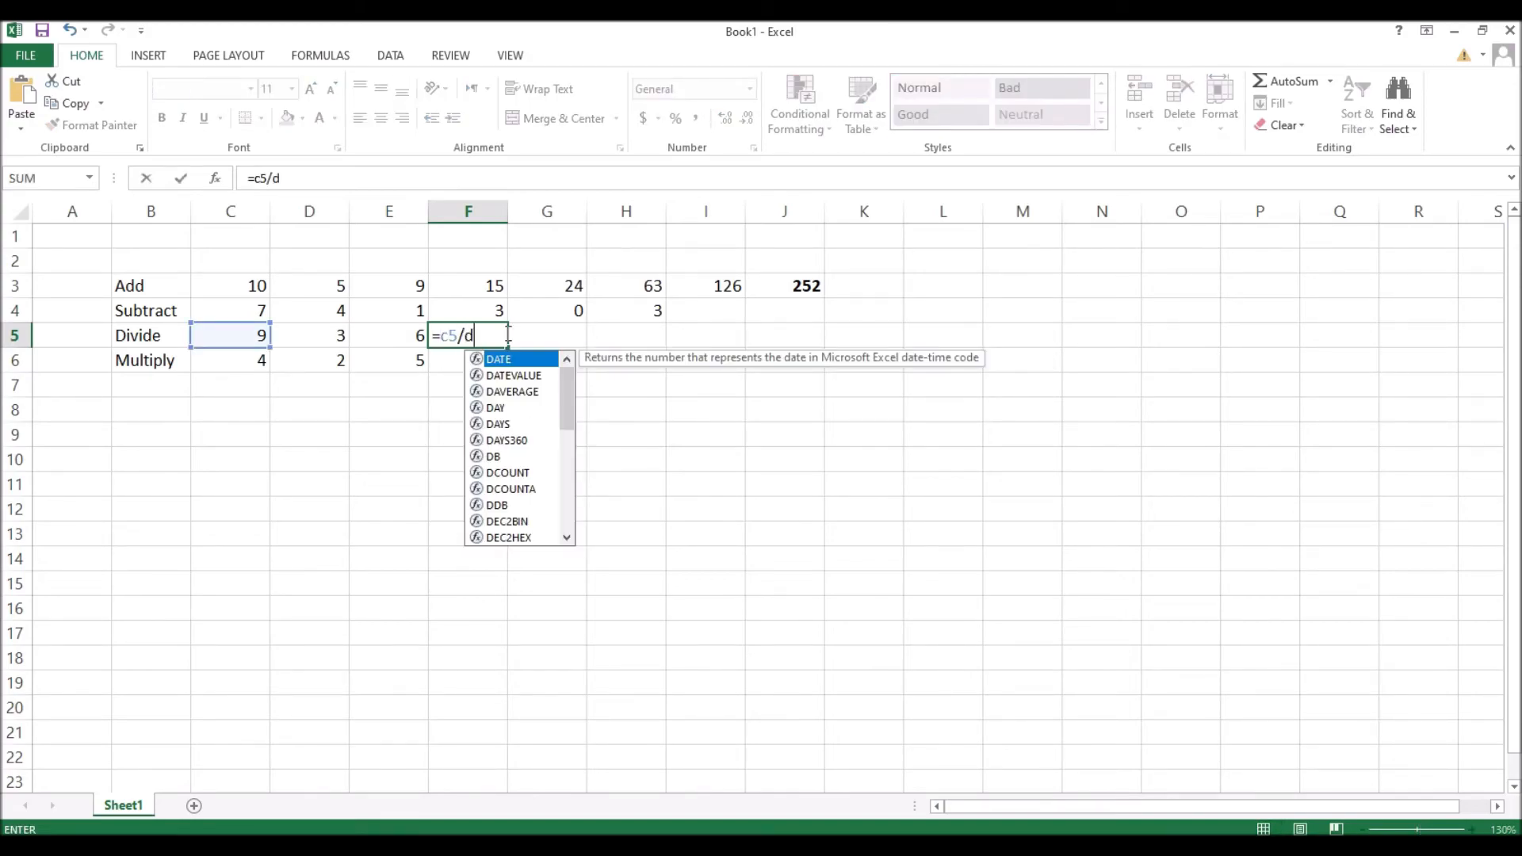
{"action": "type", "text": "5"}
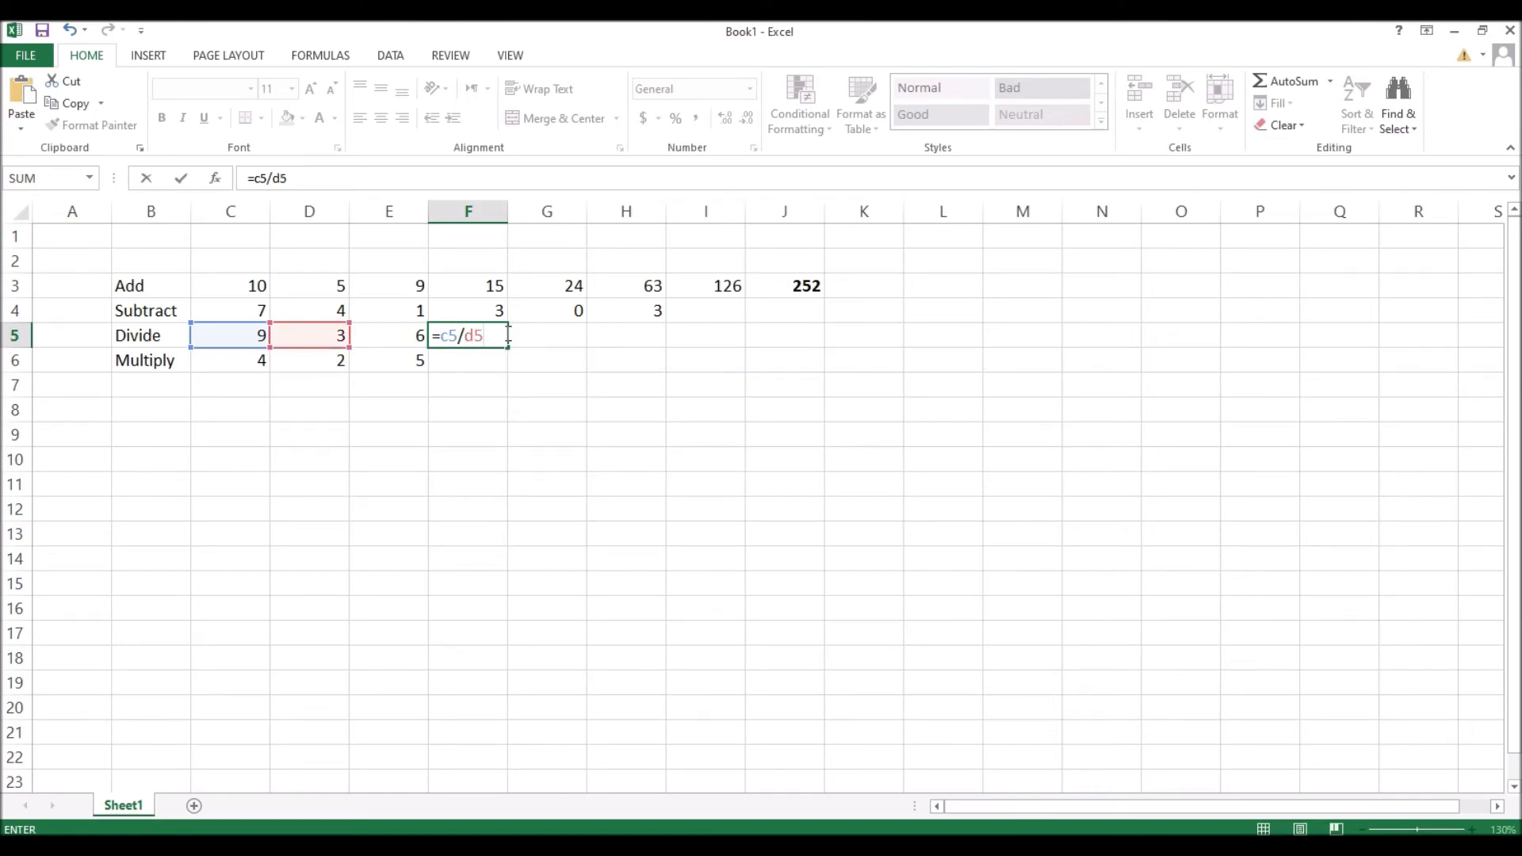
{"action": "key", "text": "Return"}
{"action": "left_click", "coordinate": [506, 333]}
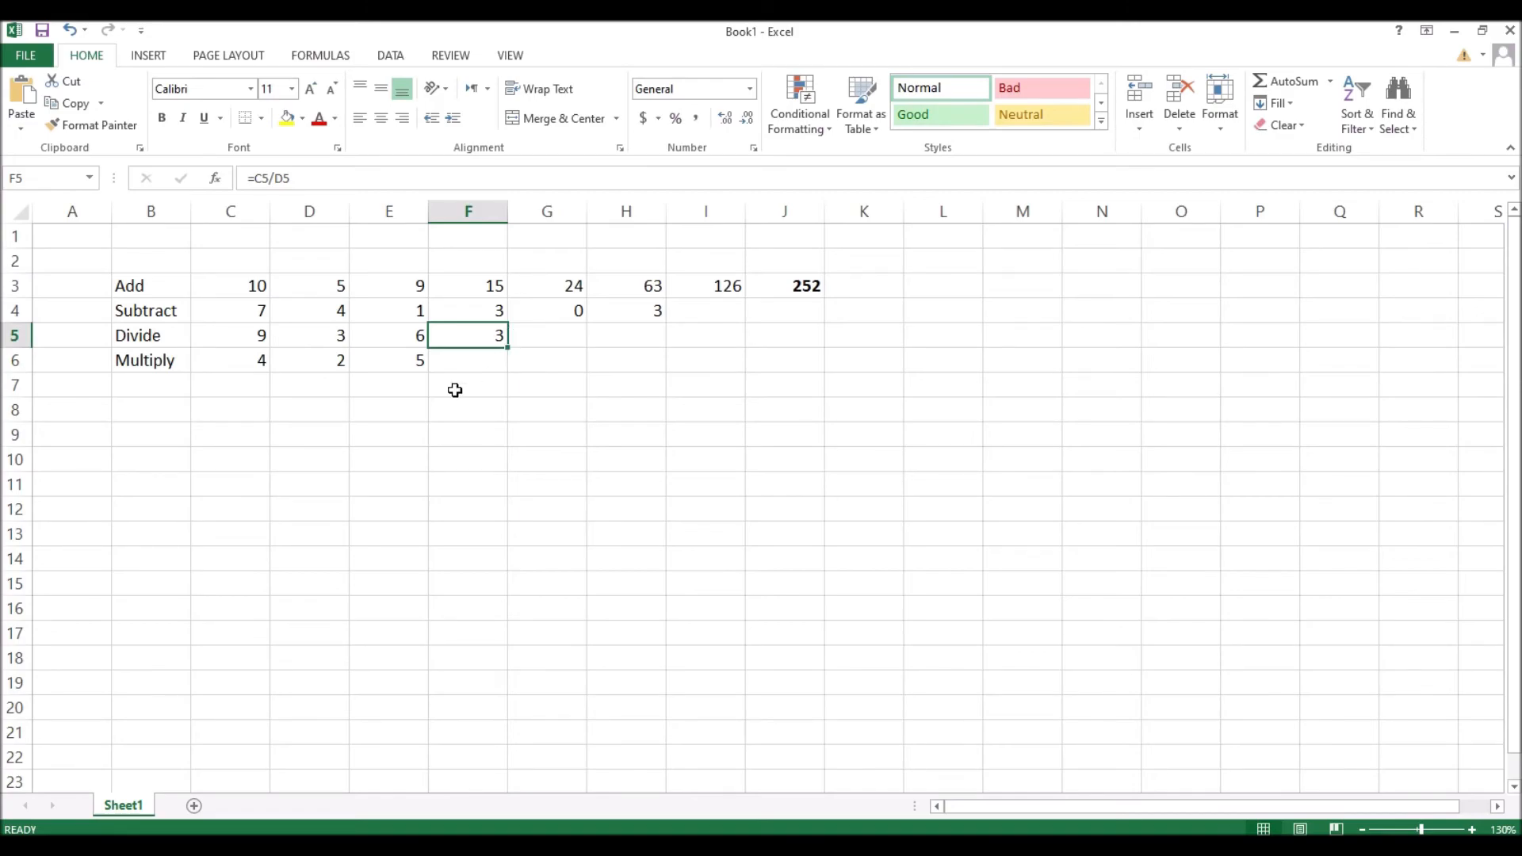
{"action": "left_click", "coordinate": [164, 360]}
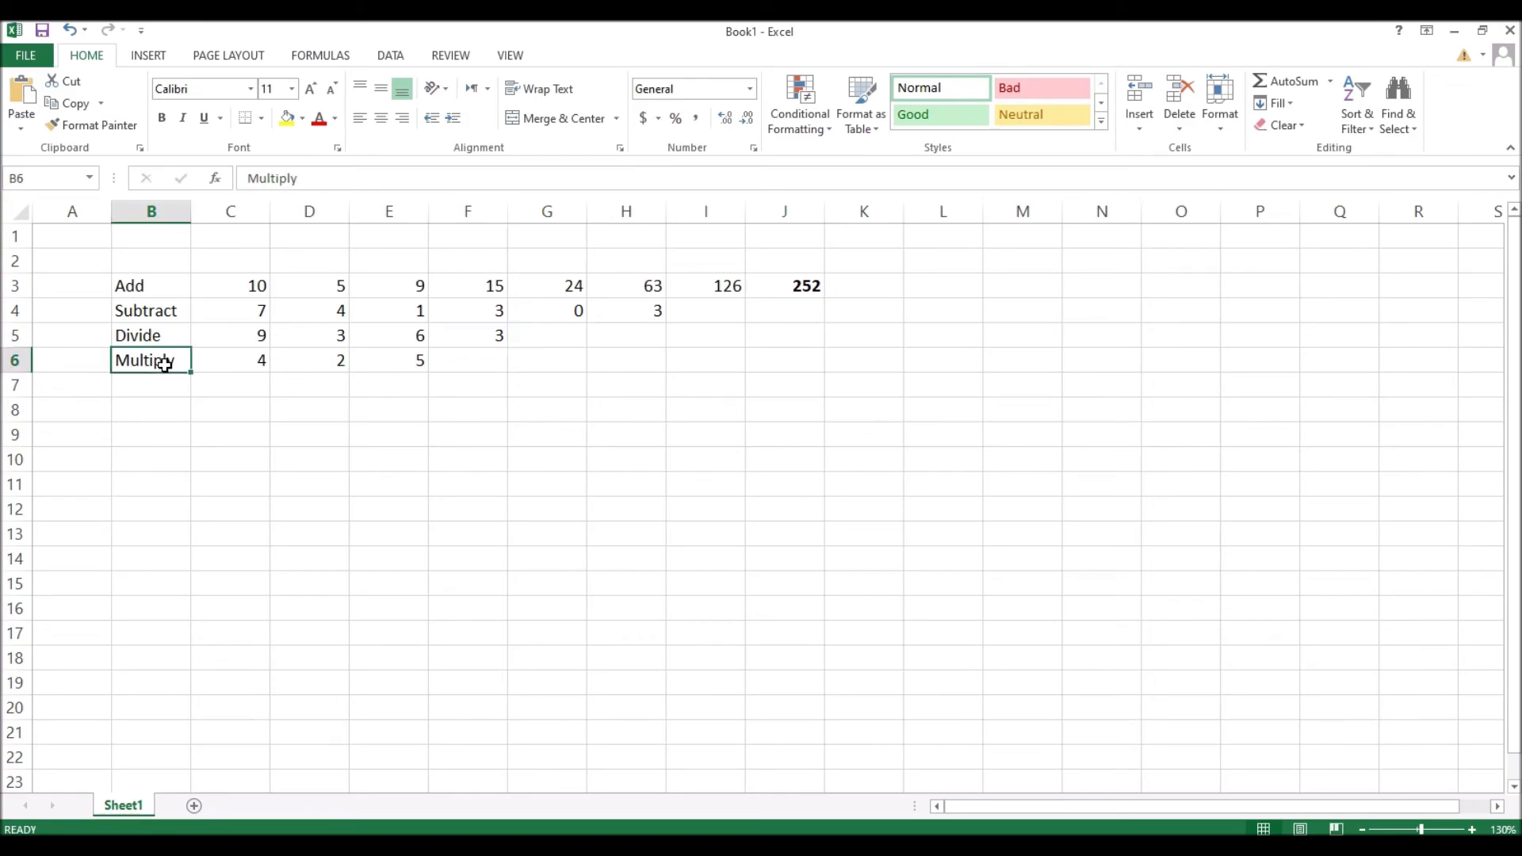
Step: Enter =c6*d6 in F6 to multiply the Multiply row's first two numbers
{"action": "left_click", "coordinate": [480, 367]}
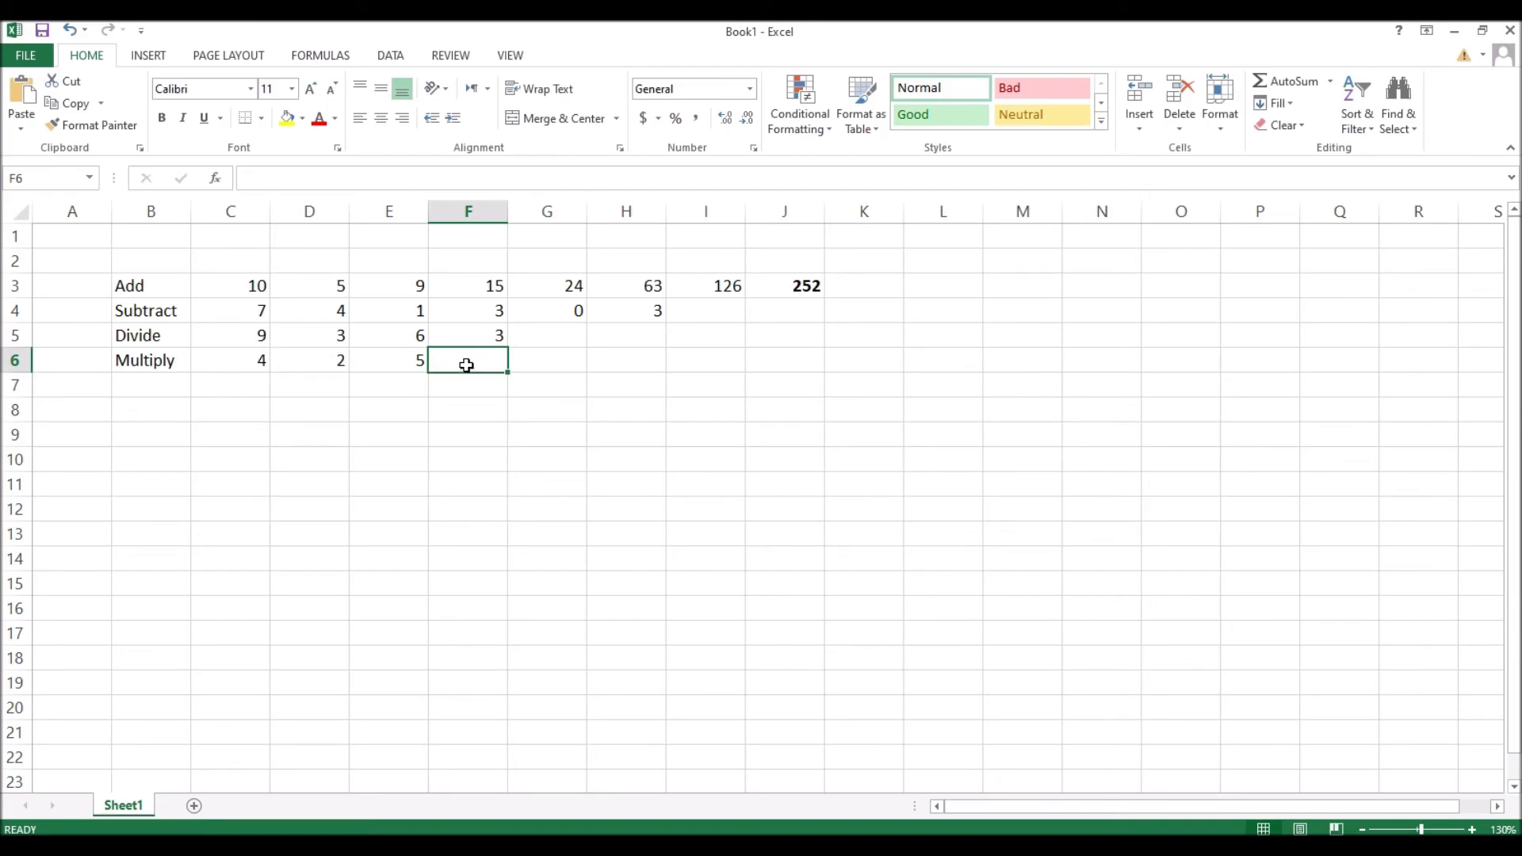
{"action": "type", "text": "="}
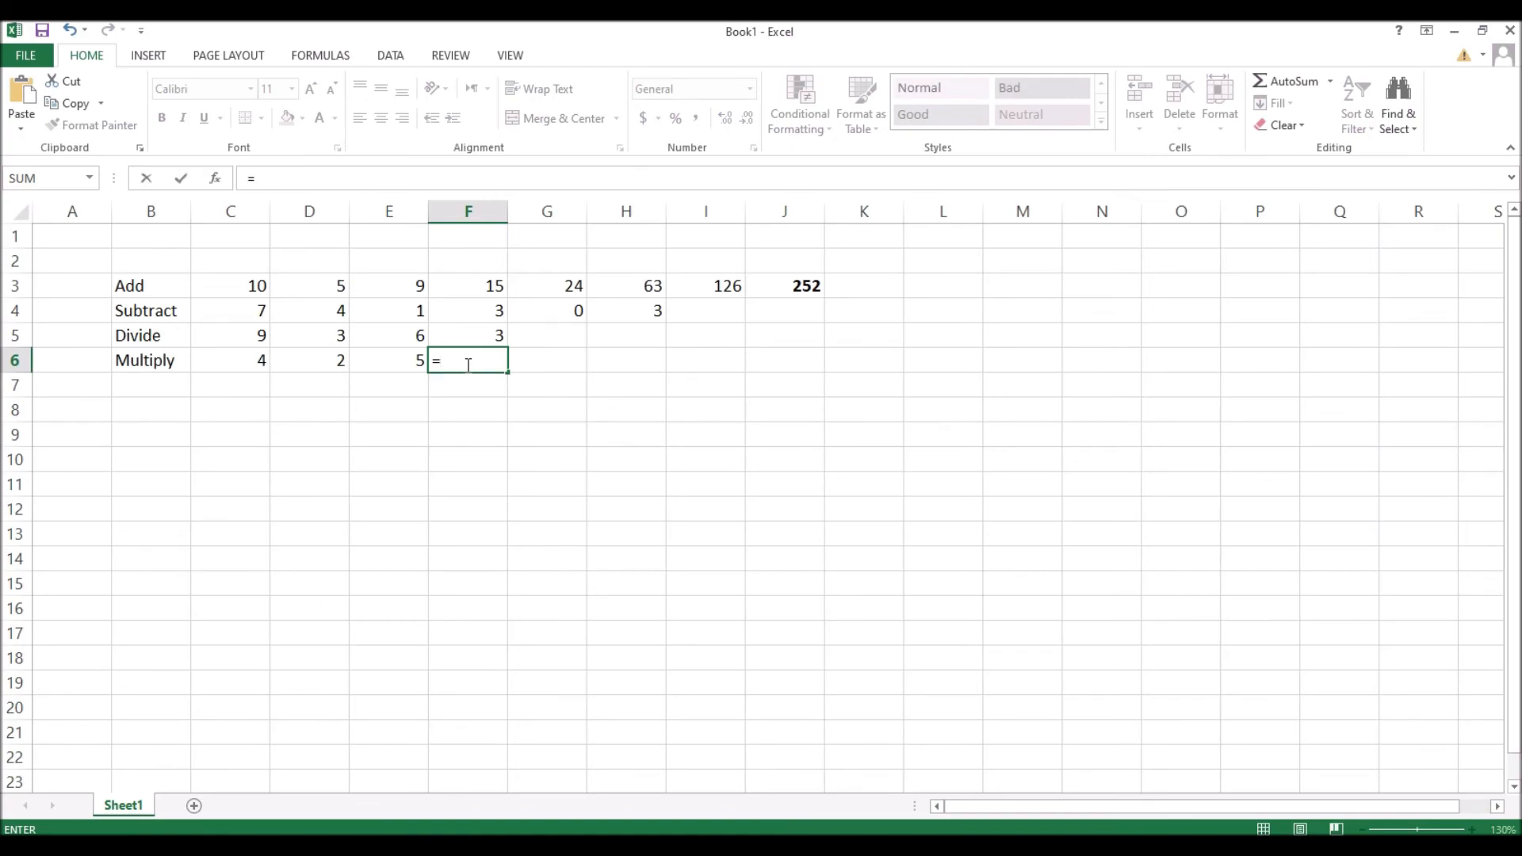
{"action": "type", "text": "c6*d6"}
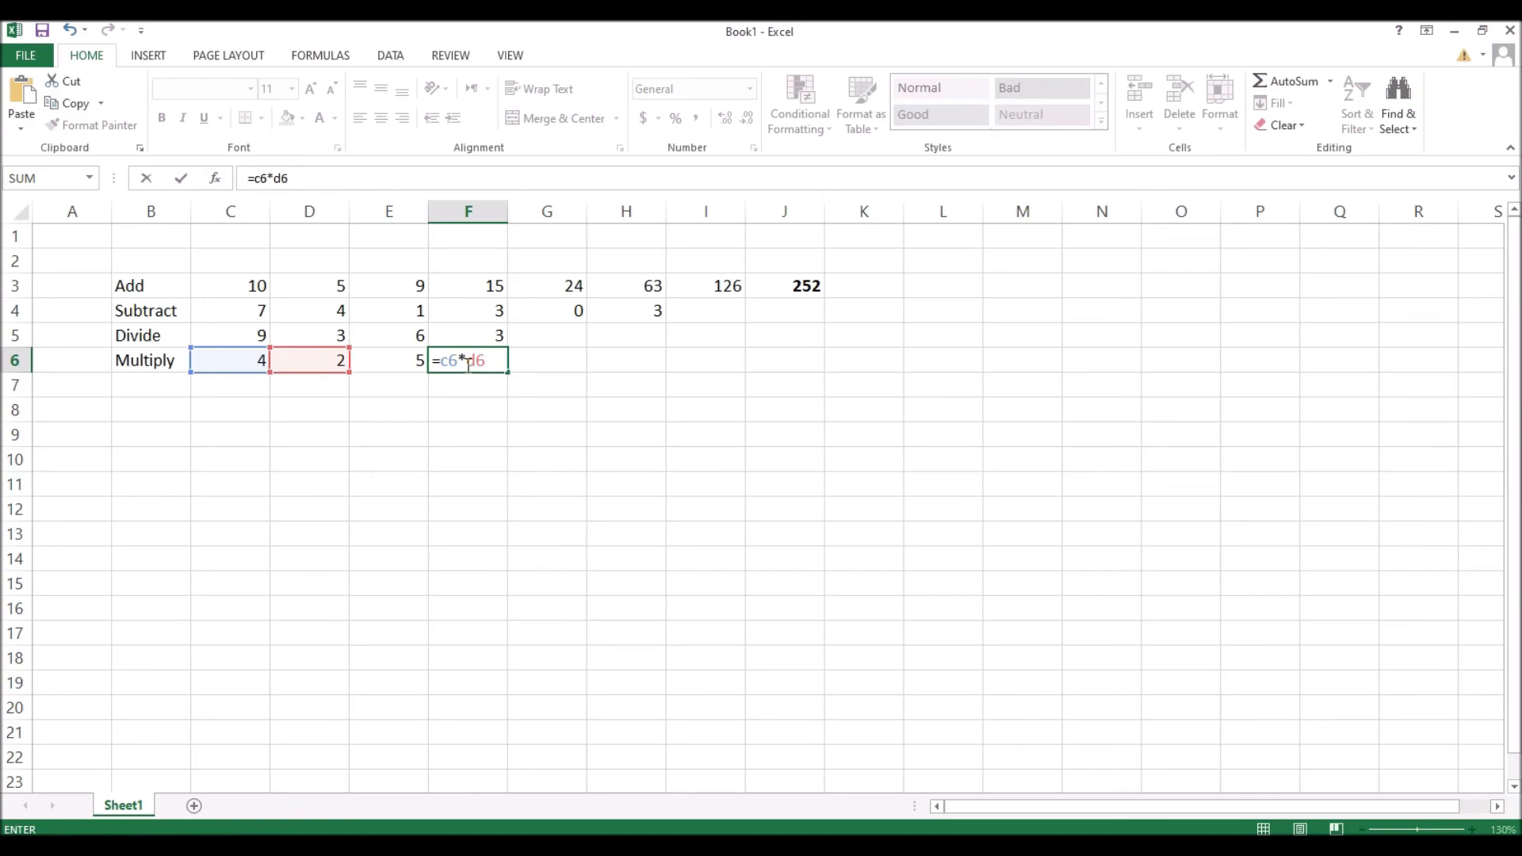
{"action": "key", "text": "Return"}
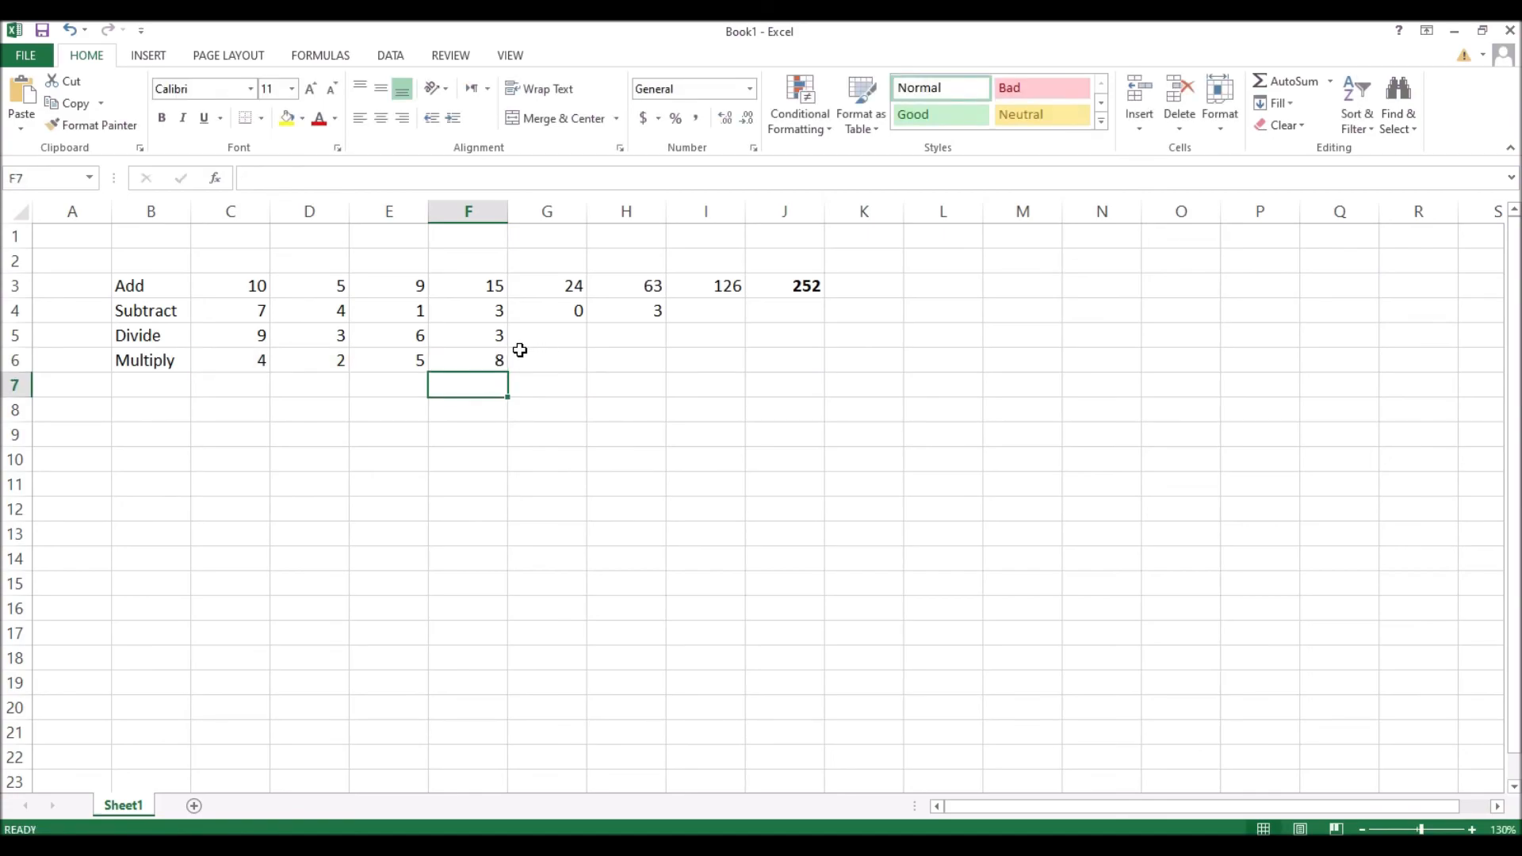